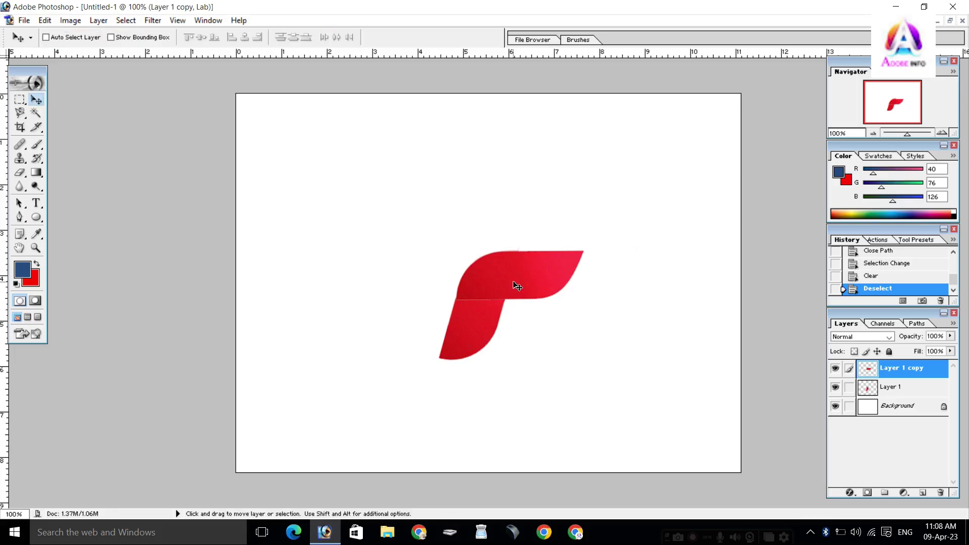
- Alt-drag a copy of the red leaf upward to complete the F shape
key("alt")
left_click_drag(515, 285, 526, 224)
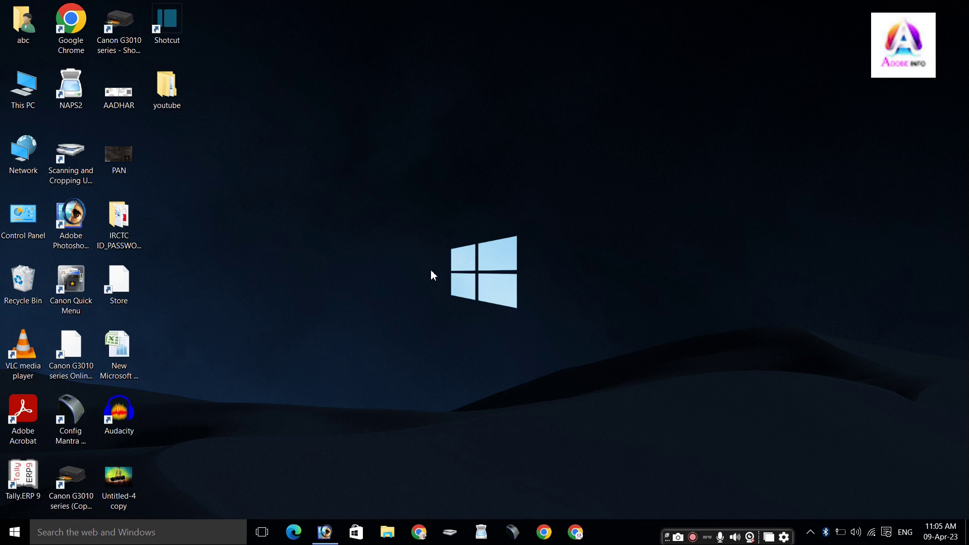
- Create Untitled-1, a white 800 x 600 Lab document, with its window maximized
left_click(338, 530)
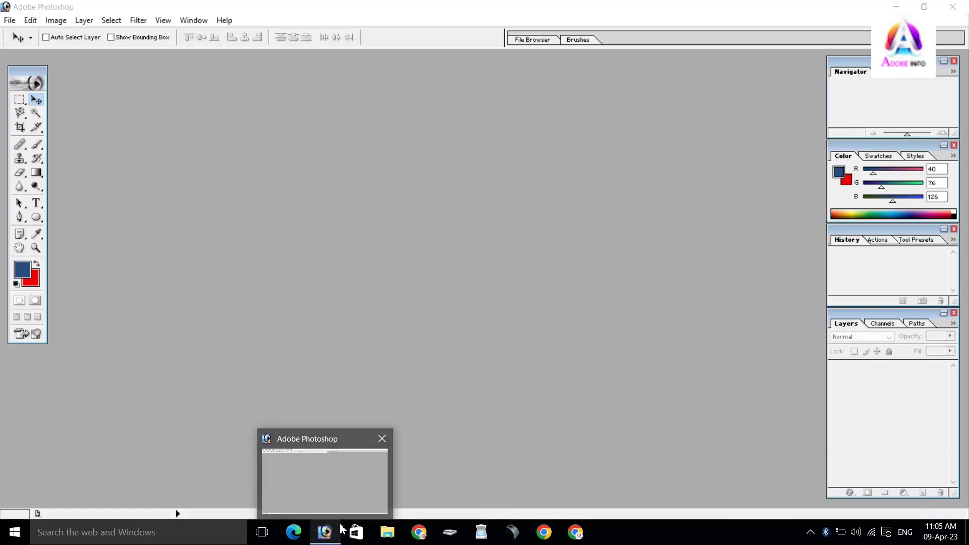
left_click(326, 530)
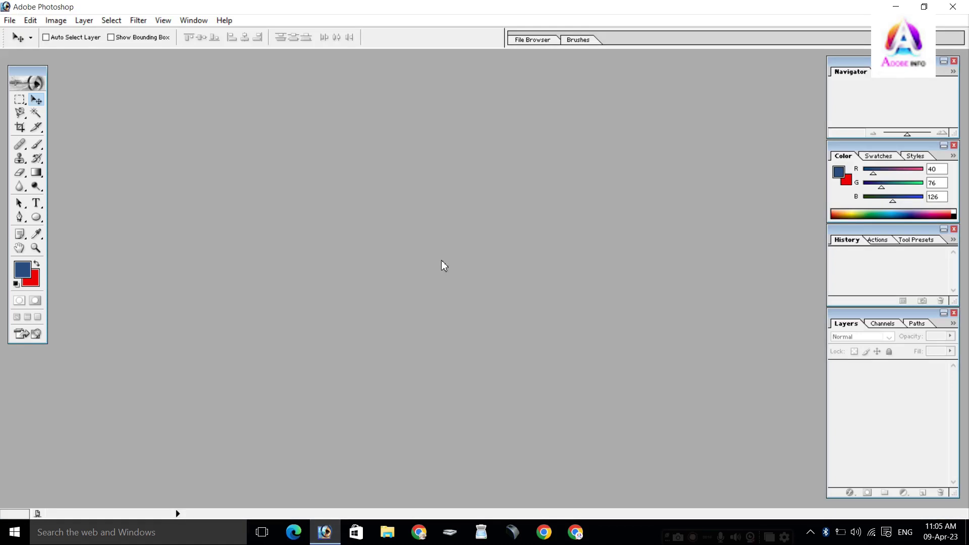
key("ctrl+n")
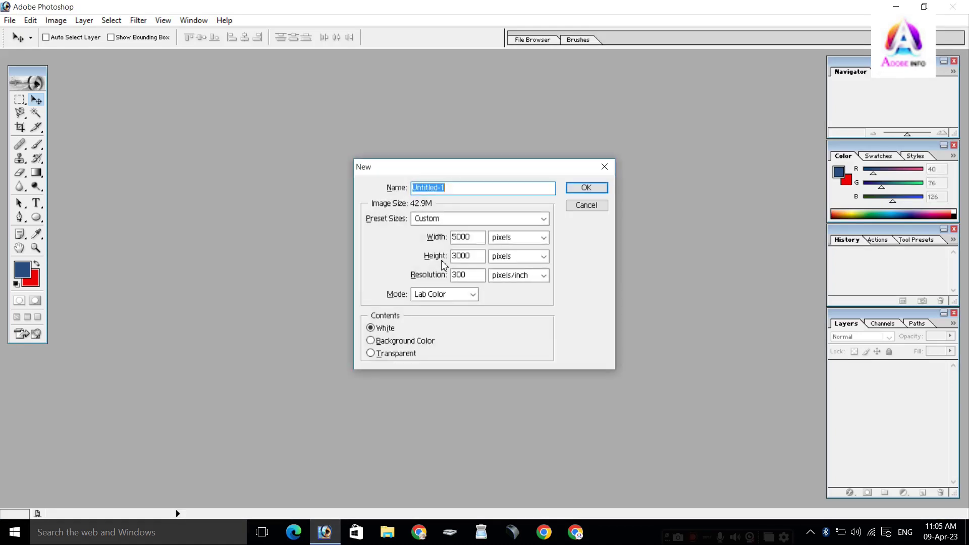
left_click(458, 219)
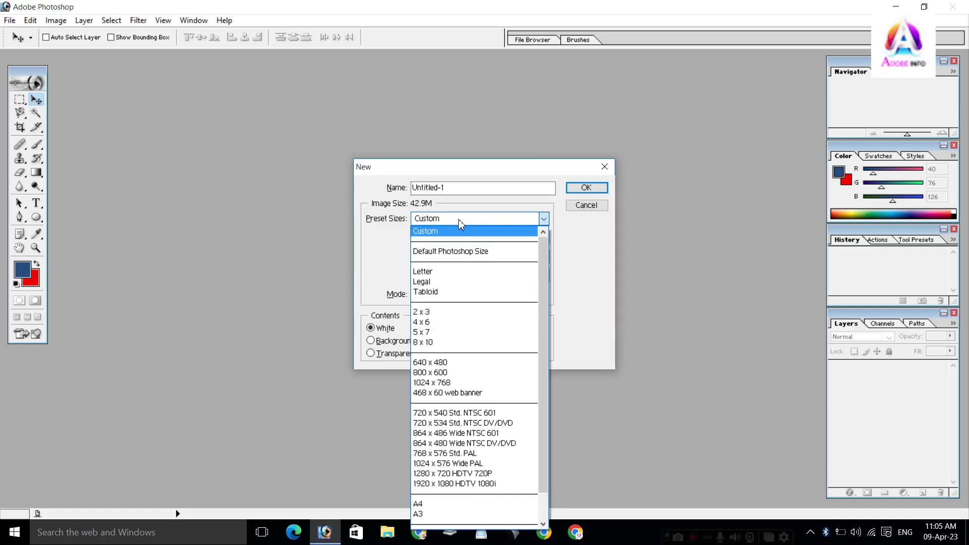
left_click(457, 372)
left_click(586, 188)
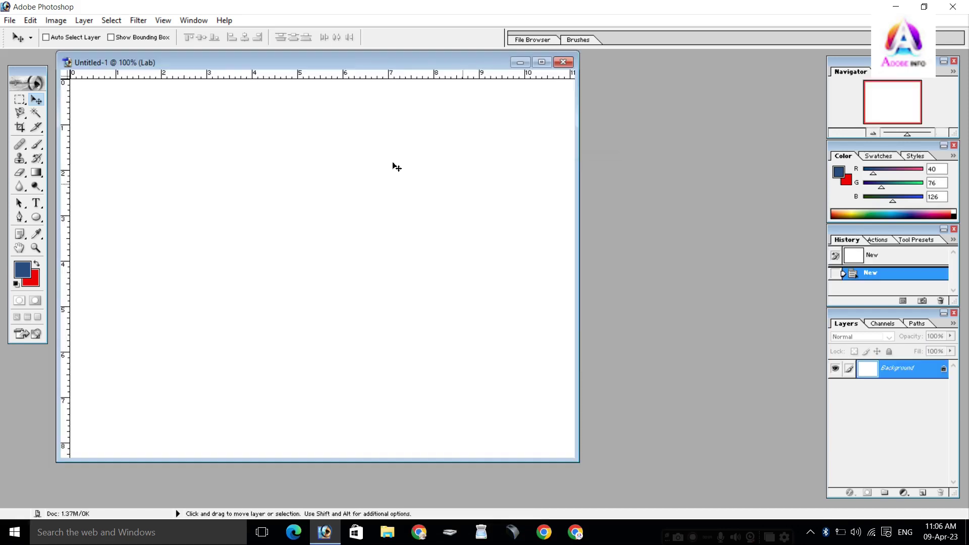
left_click(542, 62)
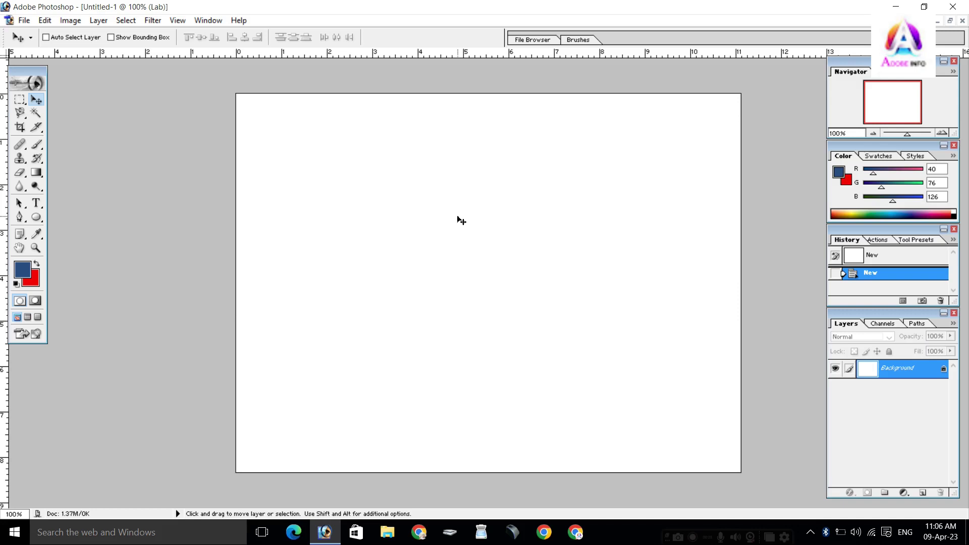
- Open the red leaf PNG from Downloads and drag it into Untitled-1 as Layer 1, centred
key("ctrl+o")
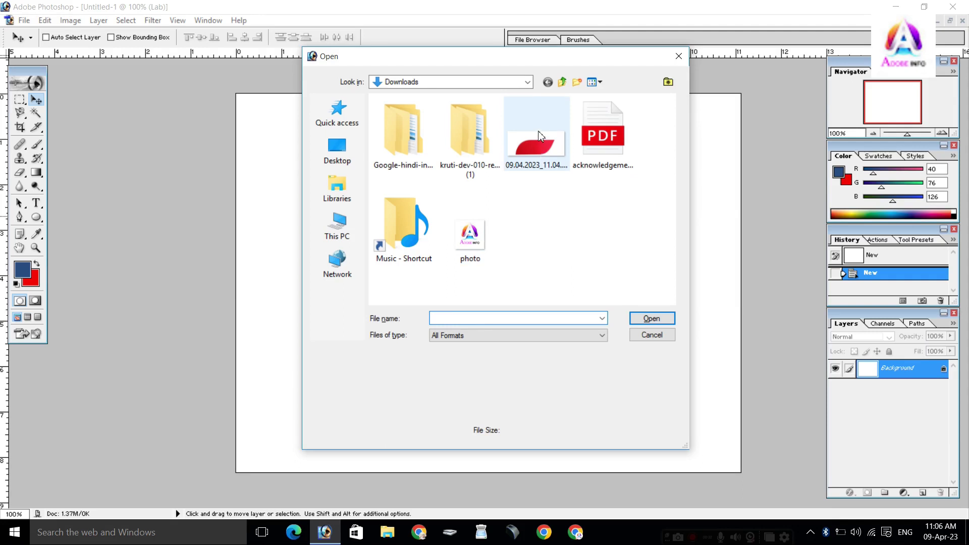
double_click(539, 135)
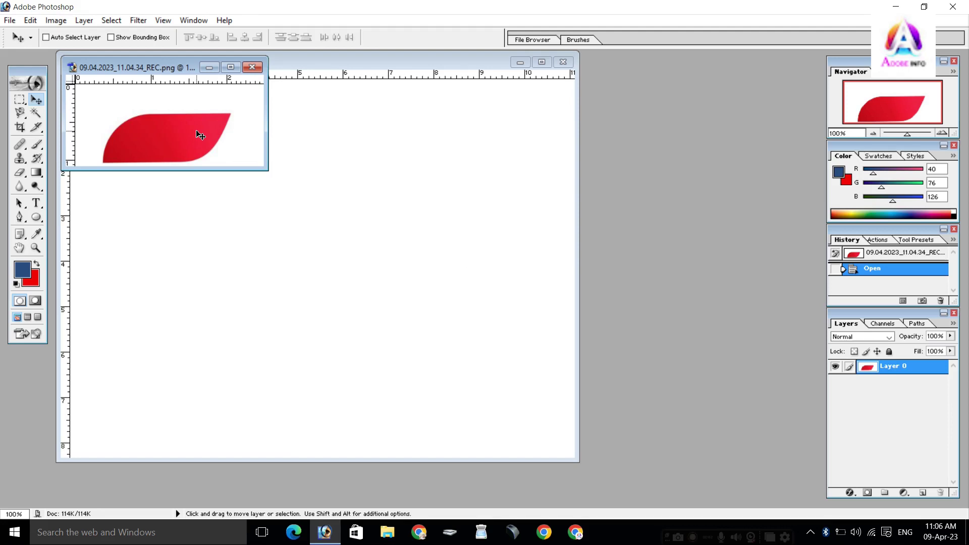
left_click_drag(200, 136, 257, 244)
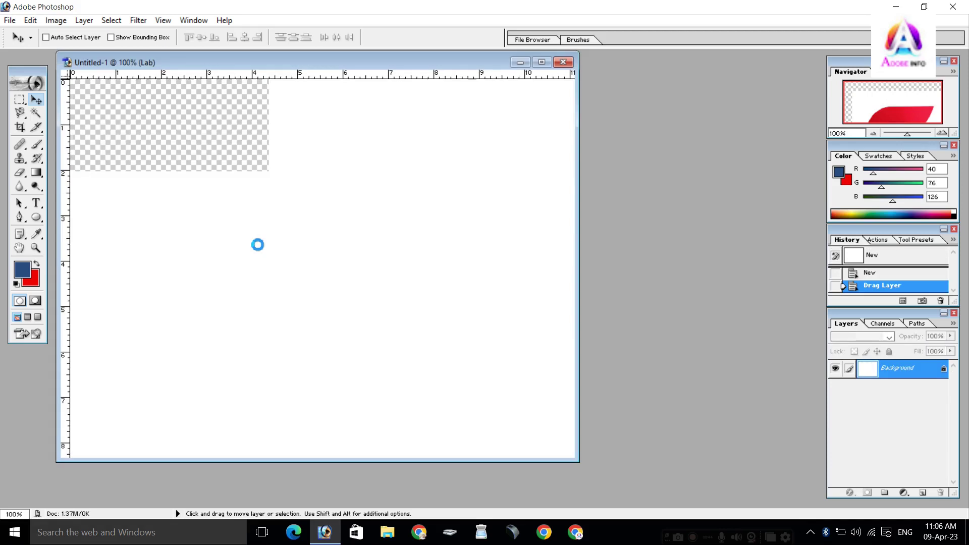
mouse_move(392, 279)
left_mouse_down()
mouse_move(366, 252)
mouse_move(304, 229)
left_mouse_up()
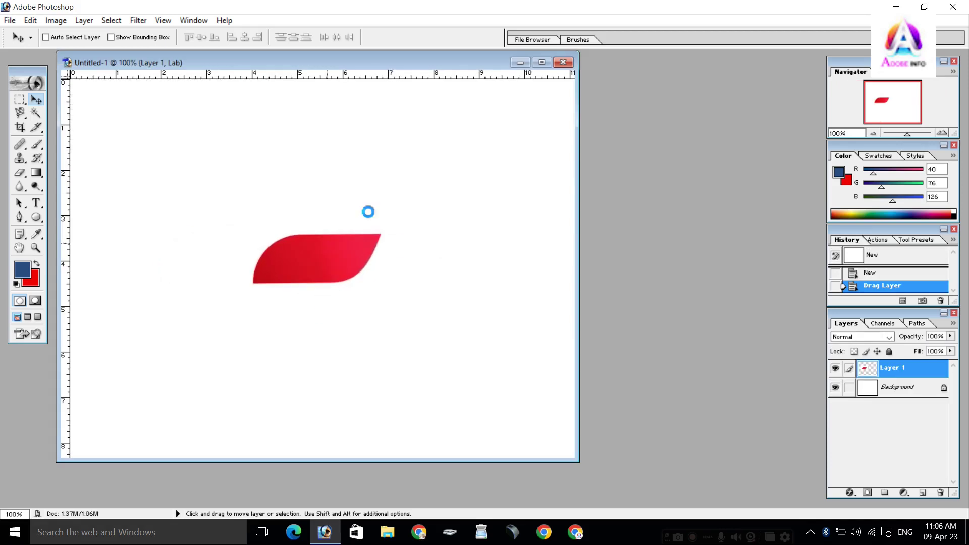
left_click(538, 64)
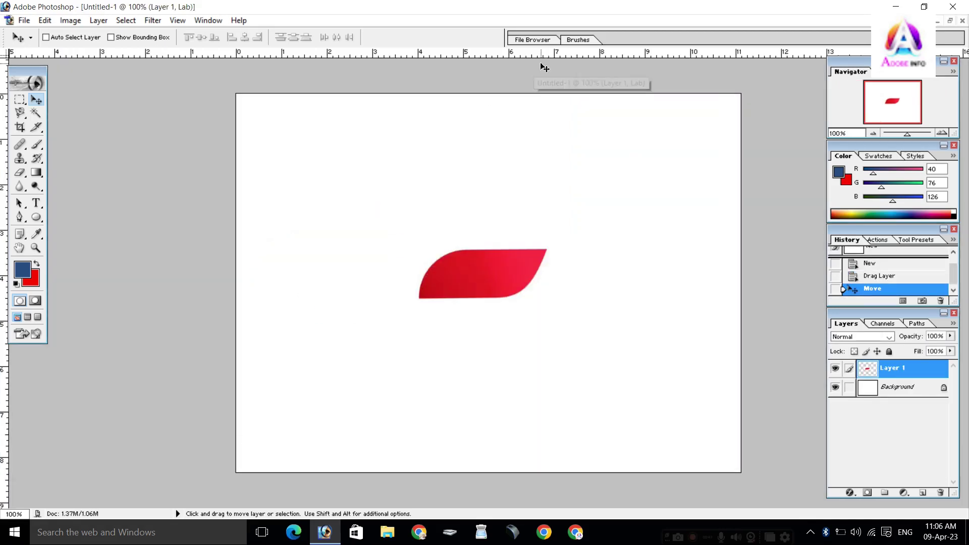
mouse_move(476, 281)
left_mouse_down()
mouse_move(425, 265)
mouse_move(462, 272)
left_mouse_up()
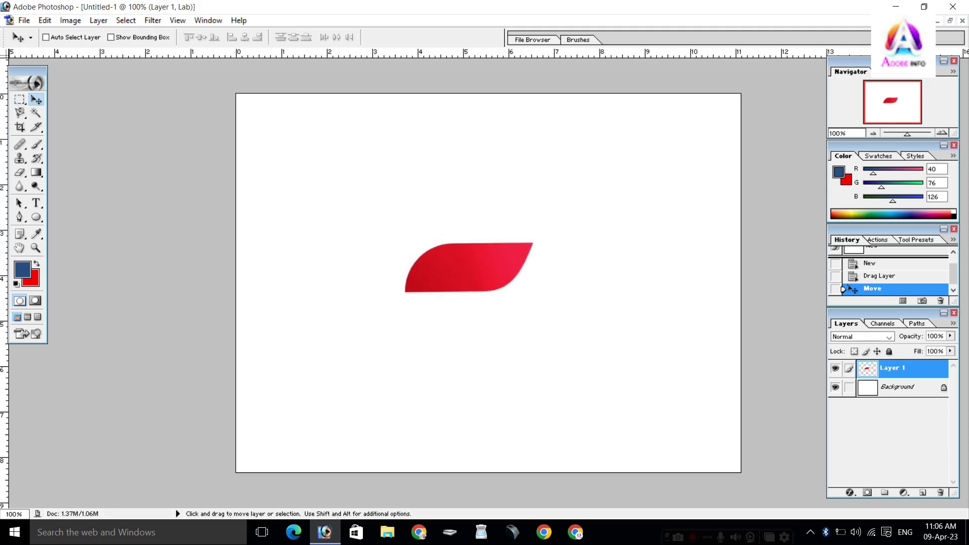
- Magic Wand-select and delete the white area around the leaf on Layer 1
left_click(35, 112)
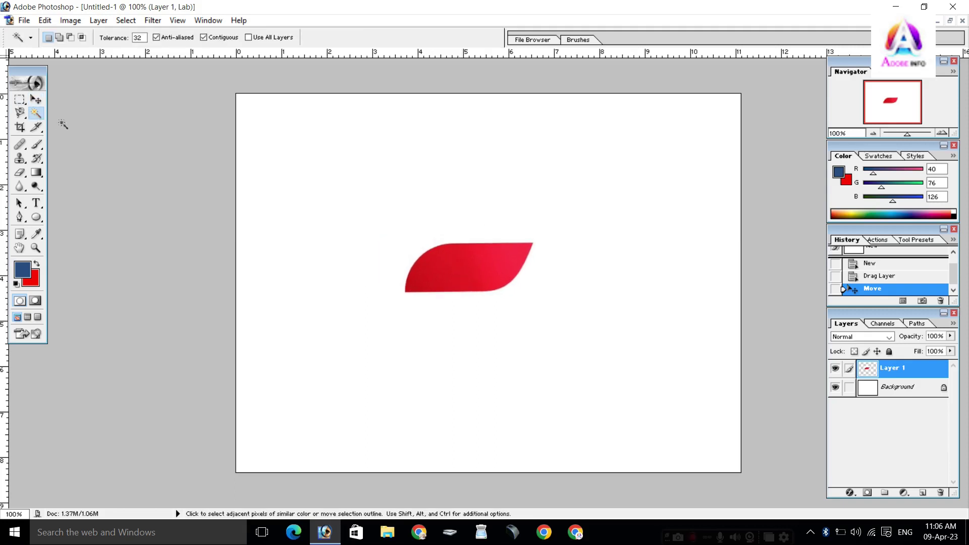
left_click(479, 236)
key("Delete")
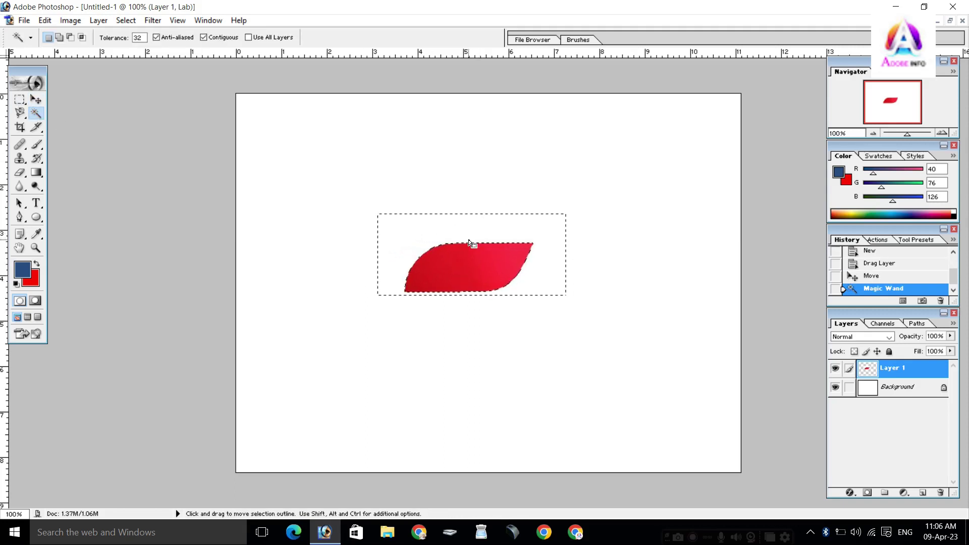
key("ctrl+d")
left_click(469, 242)
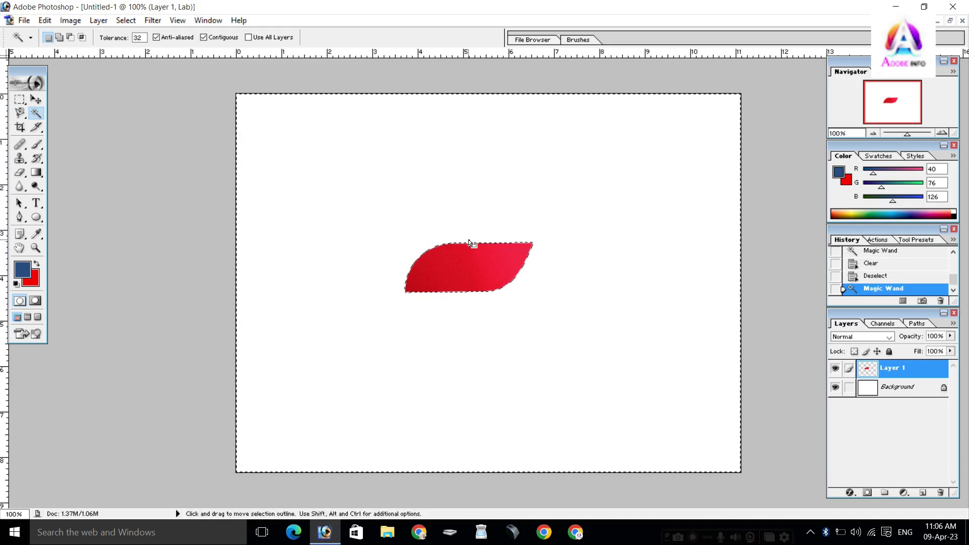
key("ctrl+d")
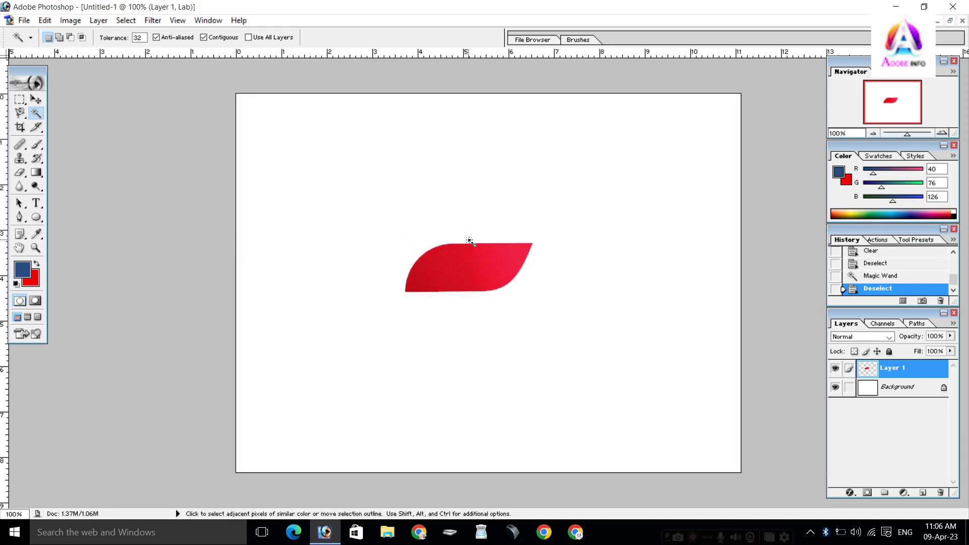
left_click(35, 100)
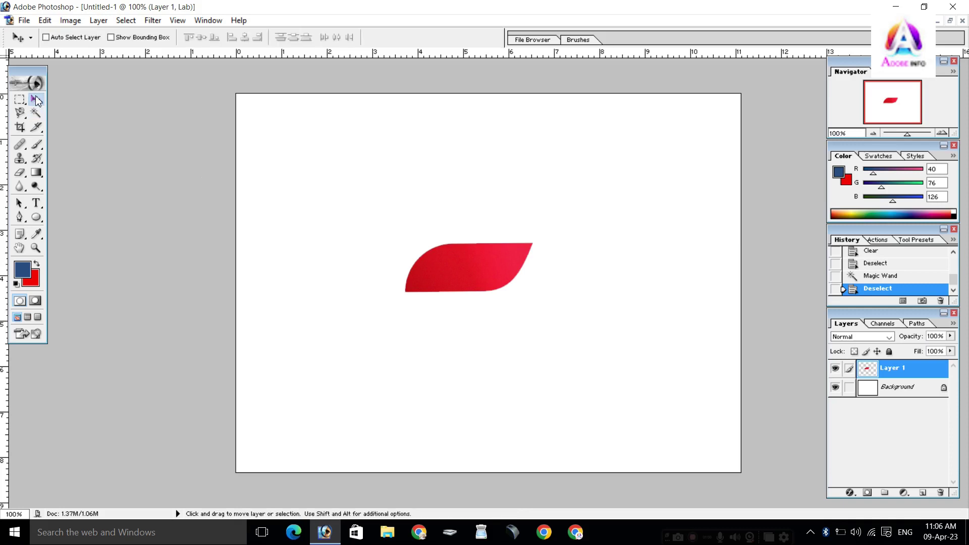
- Rotate the leaf 90° CCW, flip it horizontally and tilt it about 15° further
left_click_drag(447, 279, 457, 314)
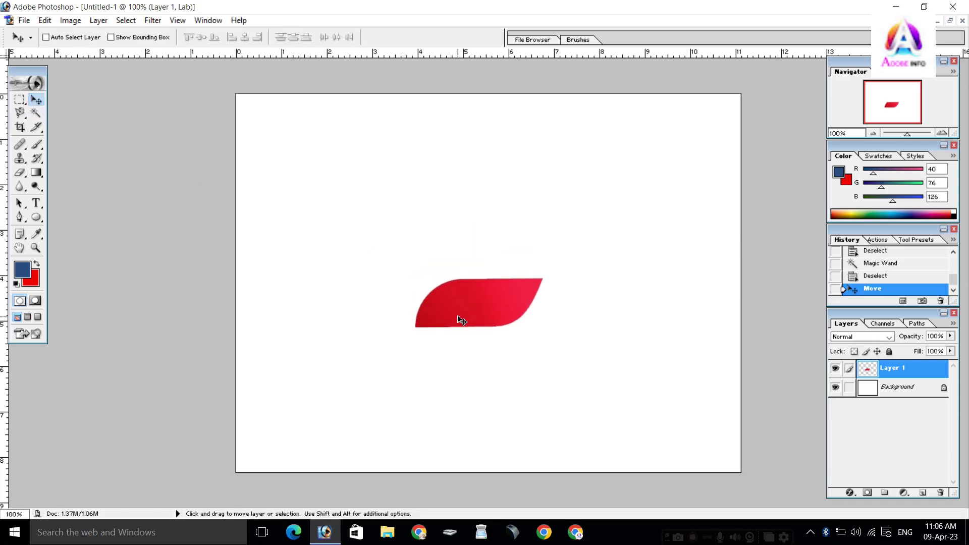
key("ctrl+t")
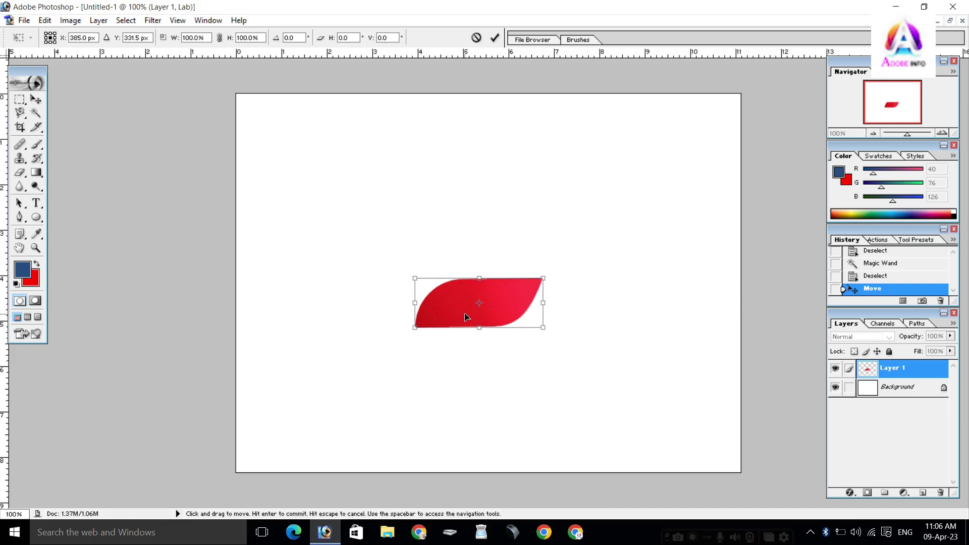
right_click(465, 315)
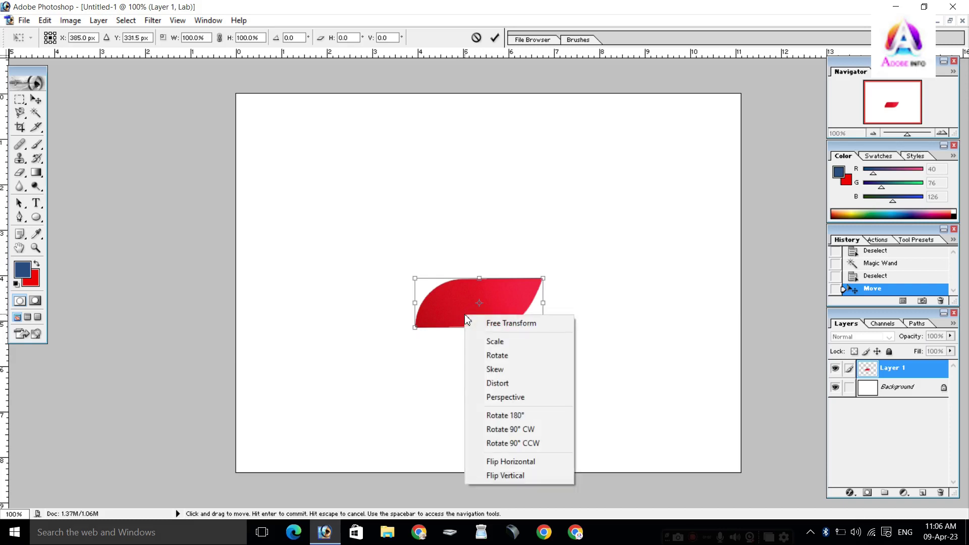
left_click(542, 444)
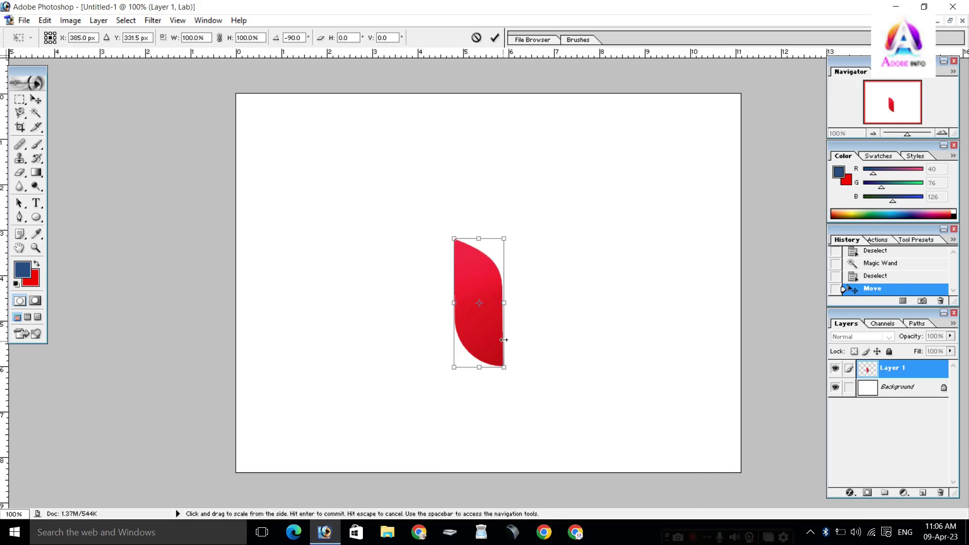
right_click(489, 331)
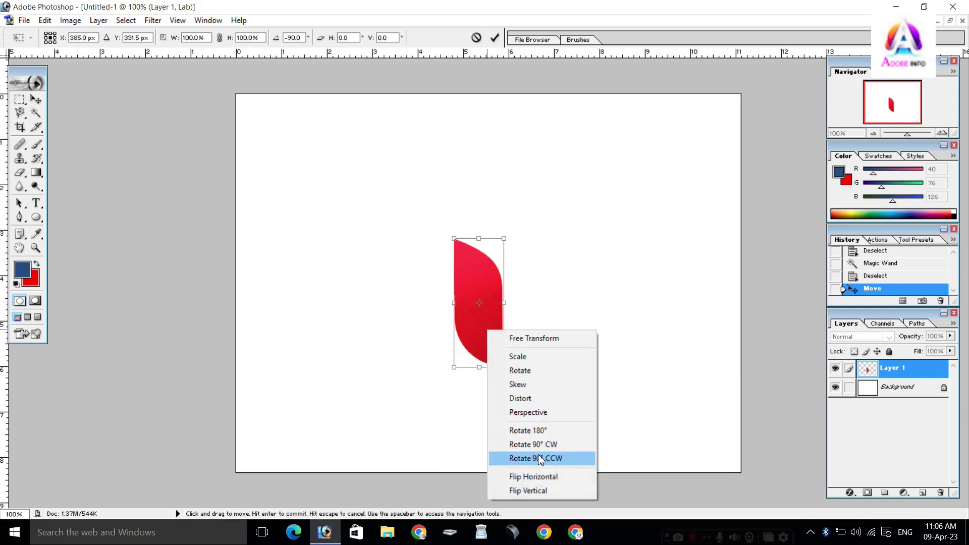
left_click(535, 474)
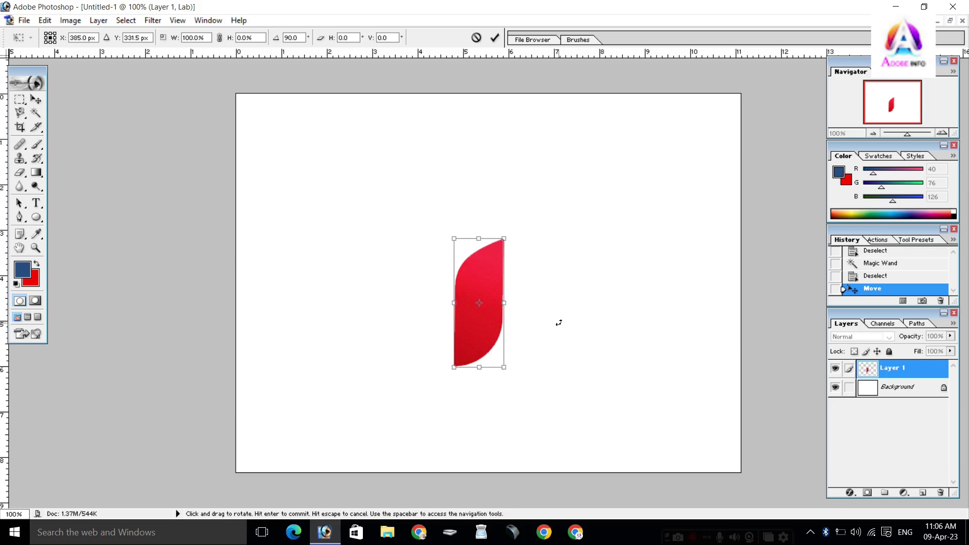
left_click_drag(558, 321, 555, 345)
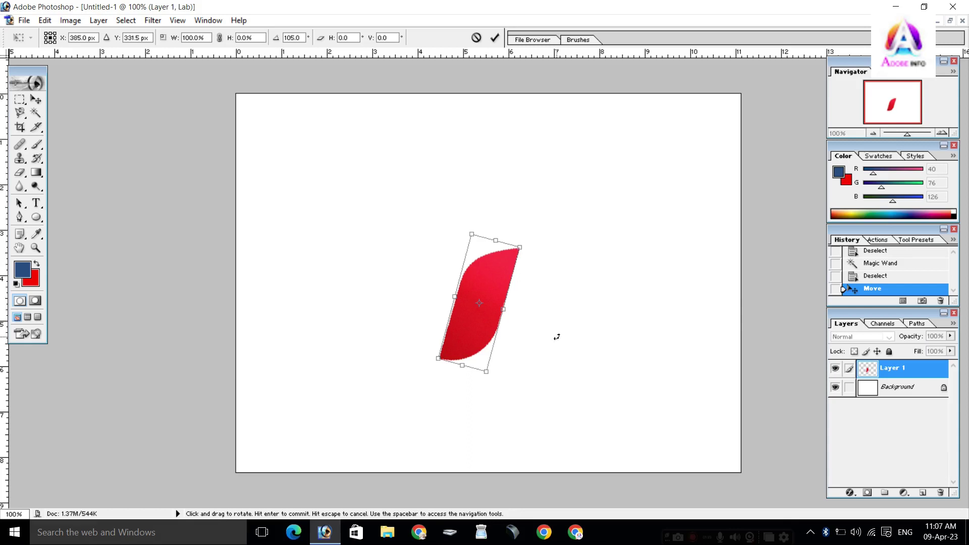
key("Return")
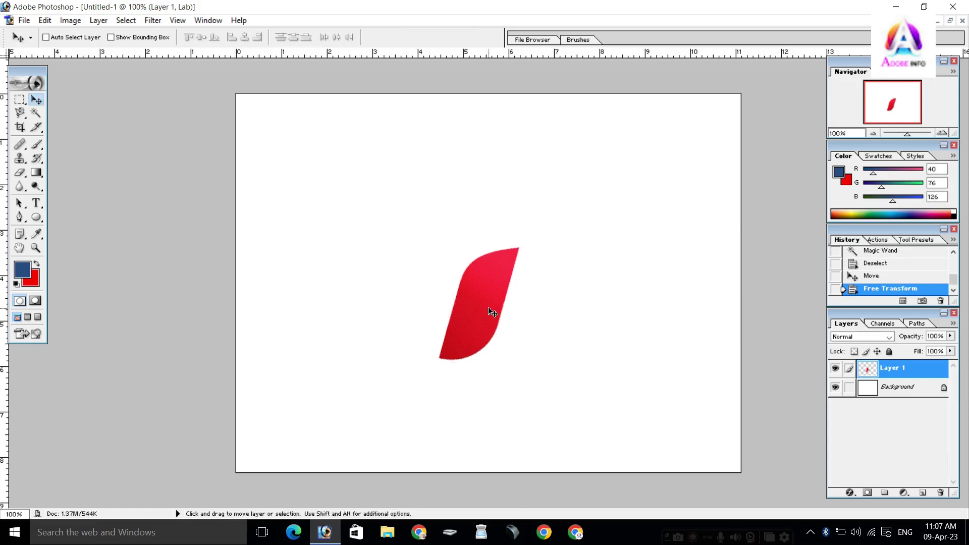
- Duplicate the leaf as Layer 1 copy, rotated 90° CCW and flipped horizontally
key("alt")
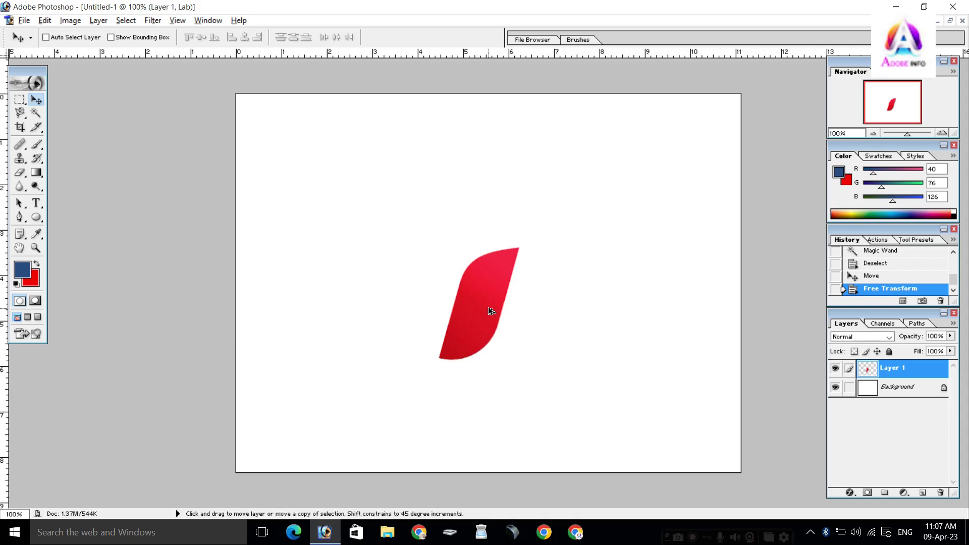
left_click_drag(489, 311, 562, 314)
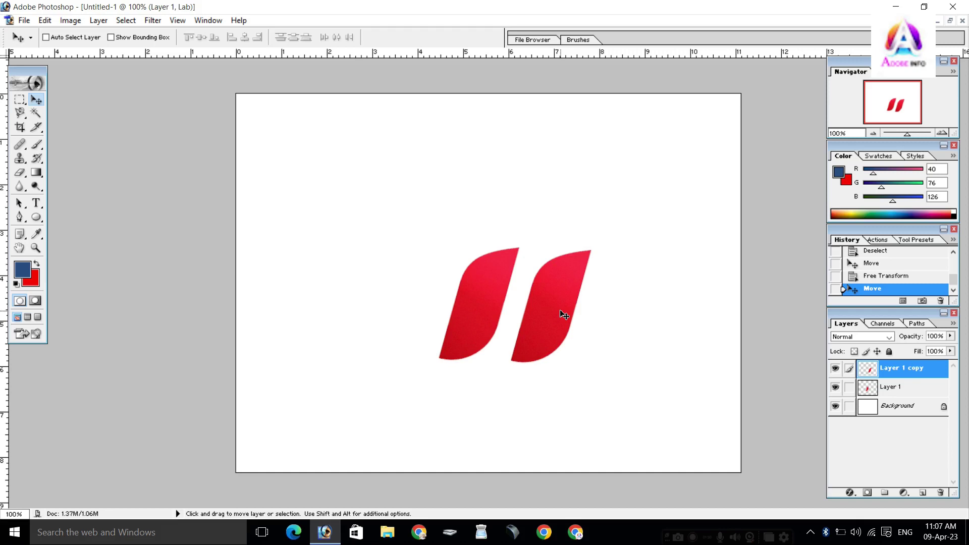
key("ctrl+t")
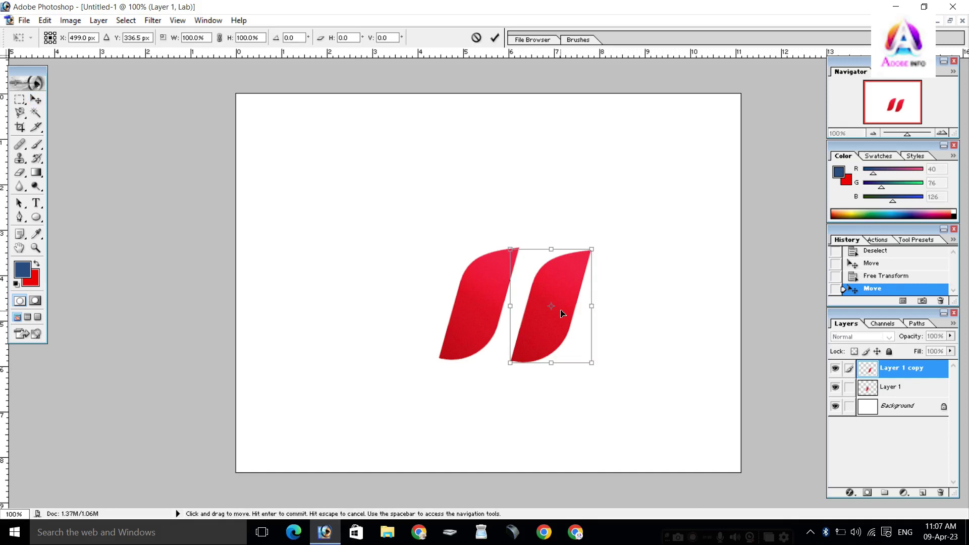
right_click(566, 313)
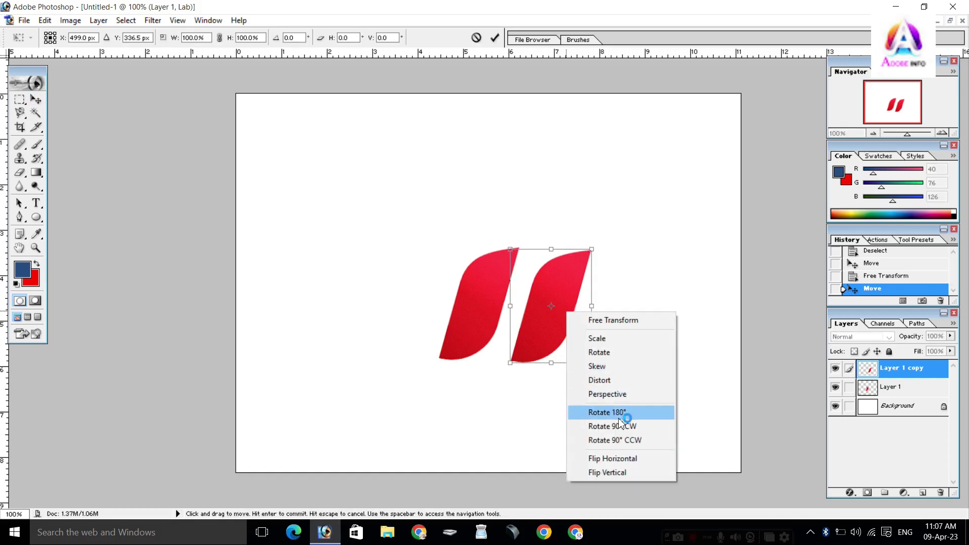
left_click(634, 451)
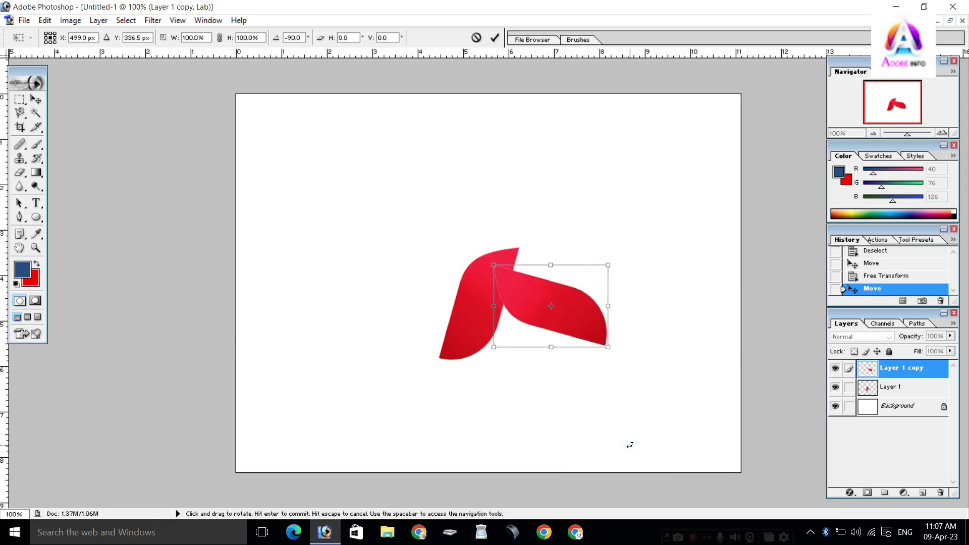
right_click(590, 324)
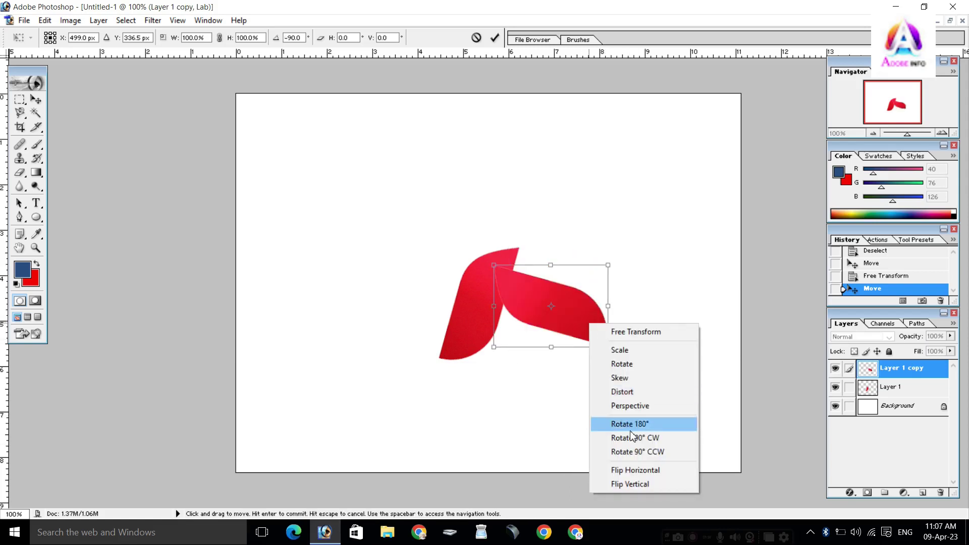
left_click(640, 470)
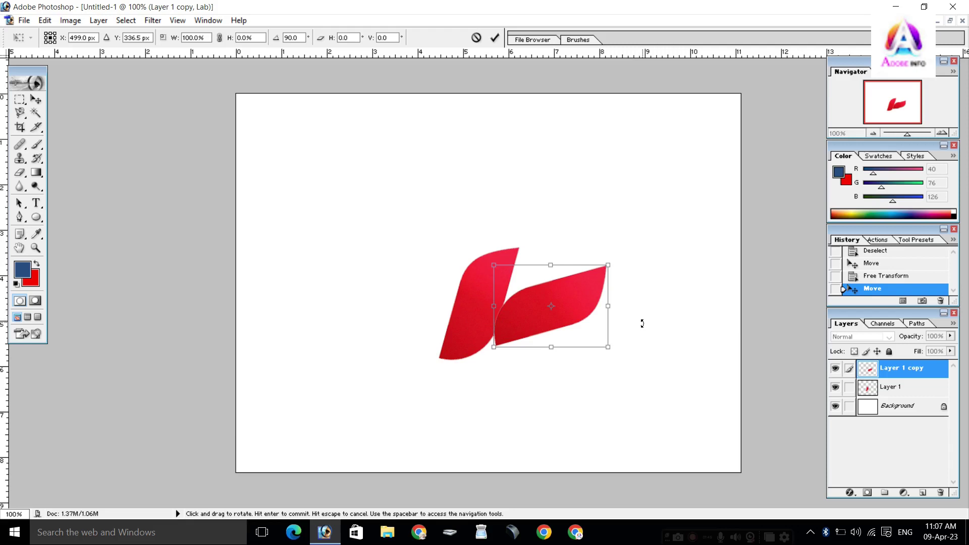
- Tilt the copy about 15° and set it on the slanted leaf's top as the arm
left_click_drag(643, 330, 643, 336)
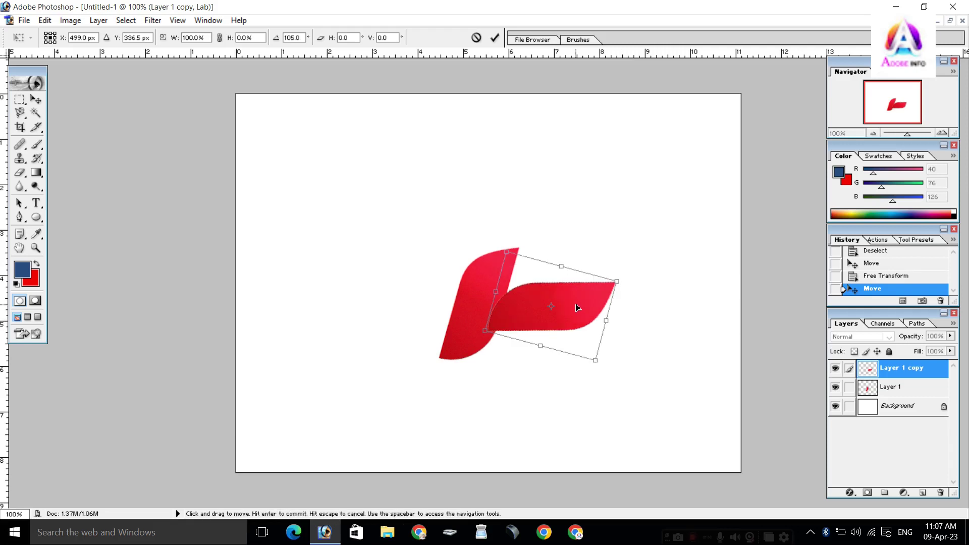
key("Return")
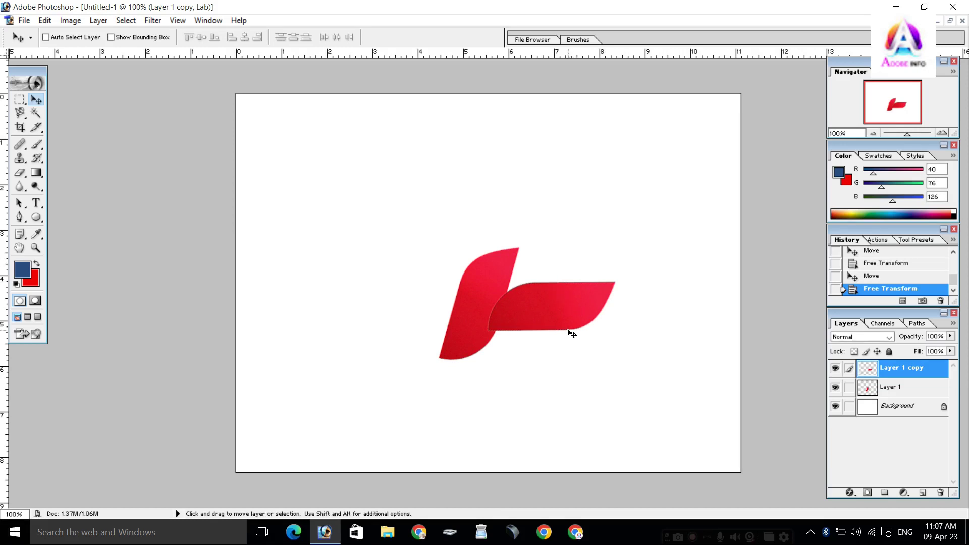
left_click_drag(571, 333, 540, 301)
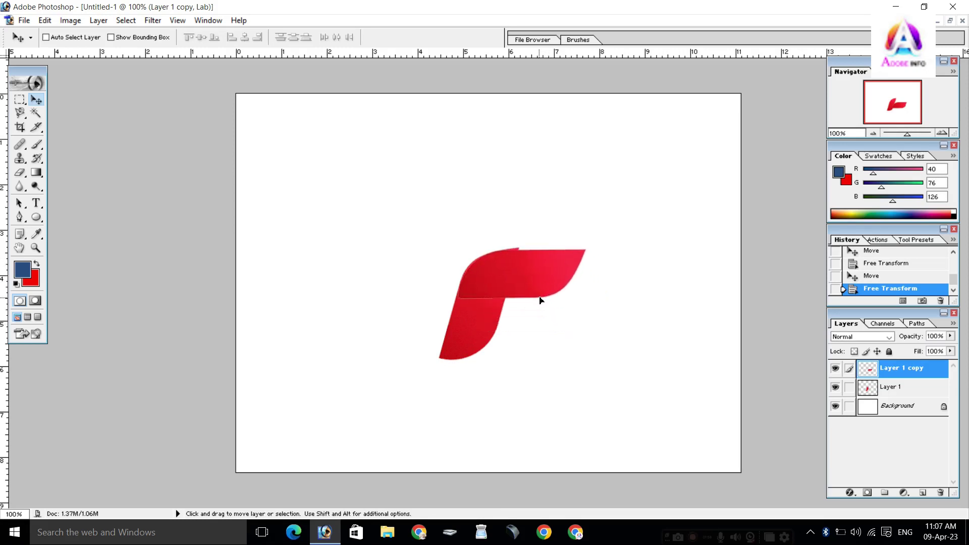
left_click_drag(540, 301, 539, 301)
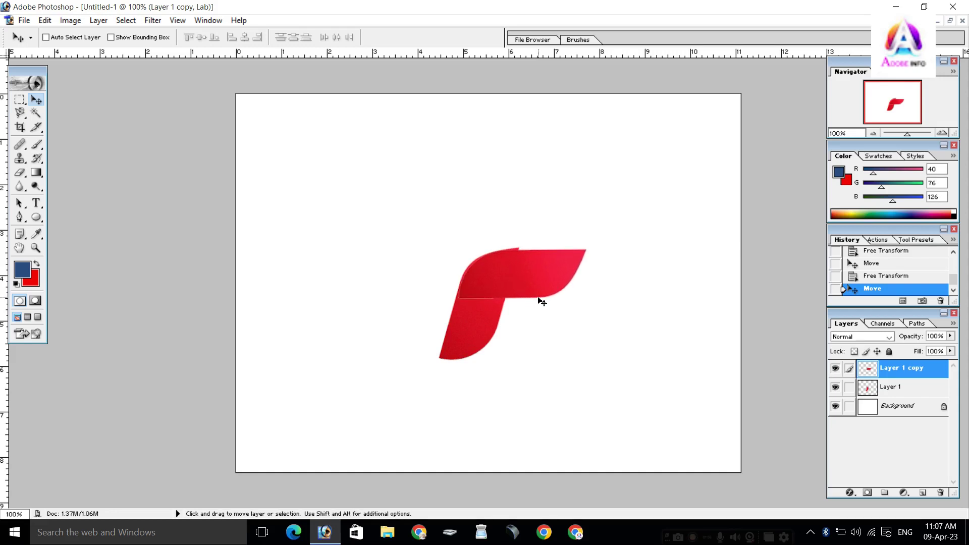
- Nudge the top bar, zoom in to 300% and set the Pen tool to Paths mode
left_click_drag(539, 301, 539, 303)
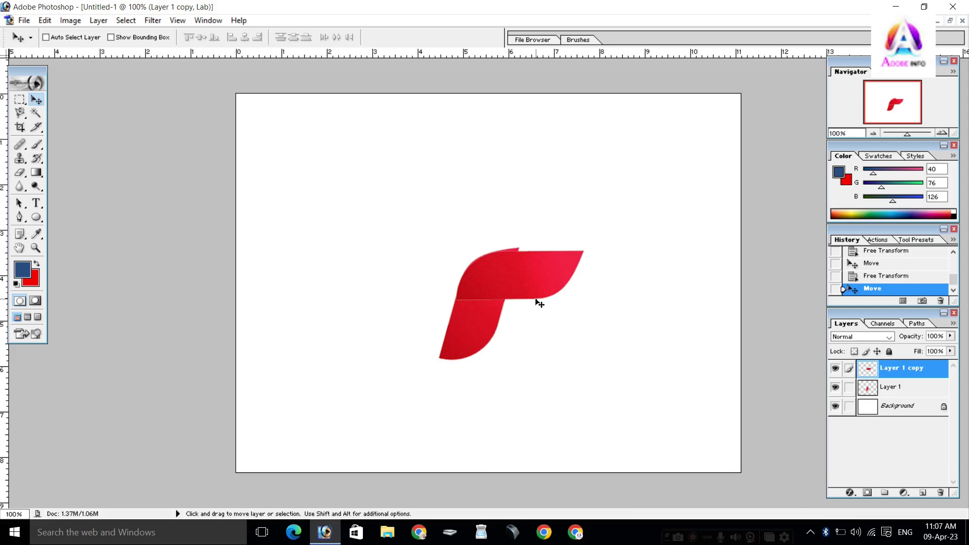
scroll(539, 303, "up", 1)
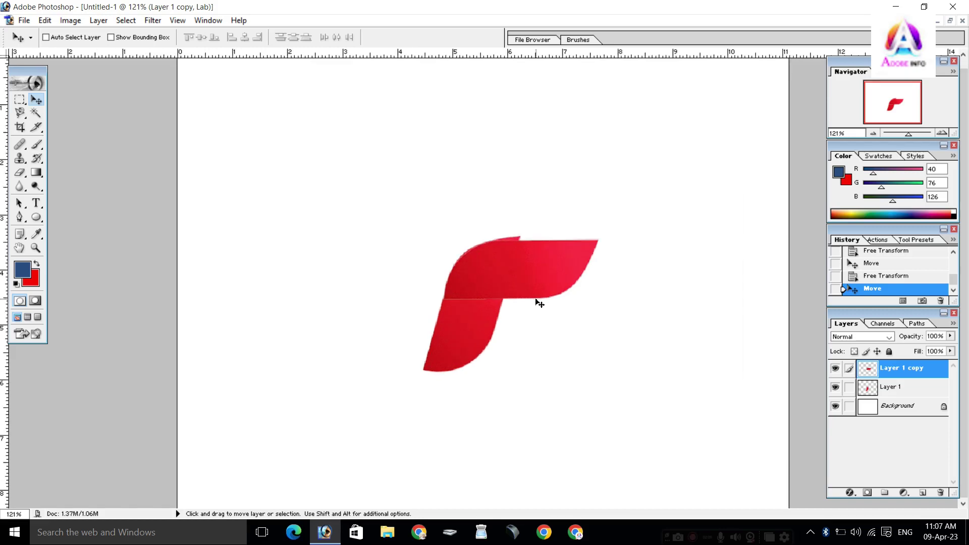
left_click(941, 133)
left_click(941, 134)
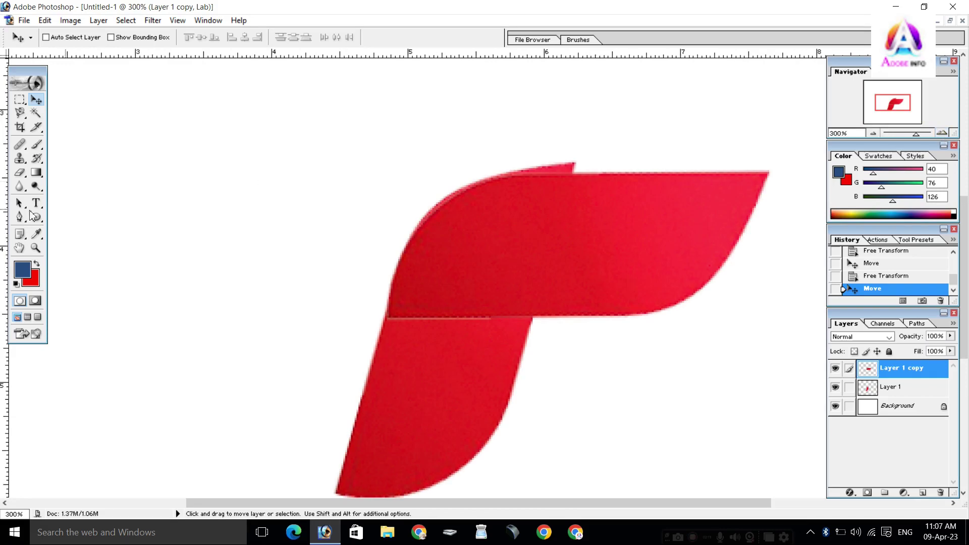
left_click(19, 217)
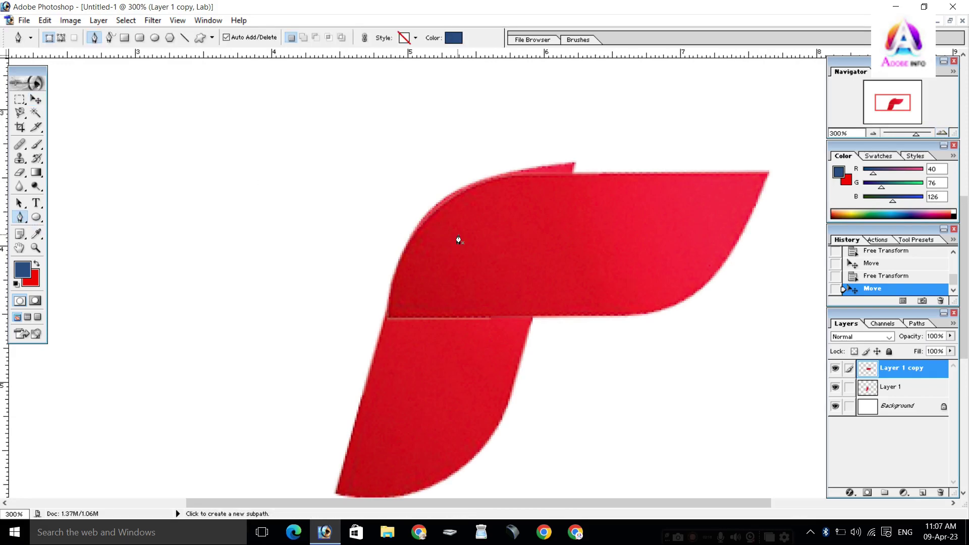
left_click(61, 38)
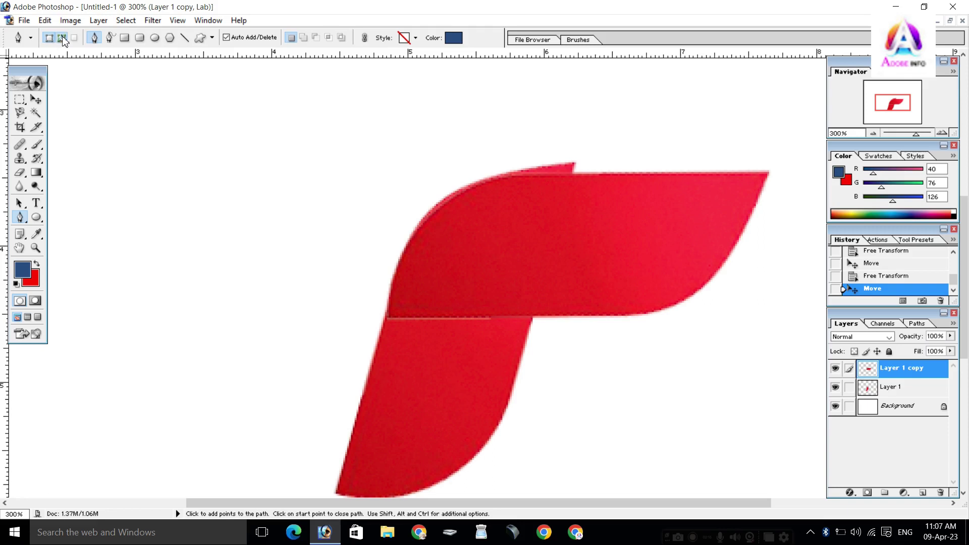
- Trace a closed path around the leaf tip protruding above the top bar
left_click(572, 173)
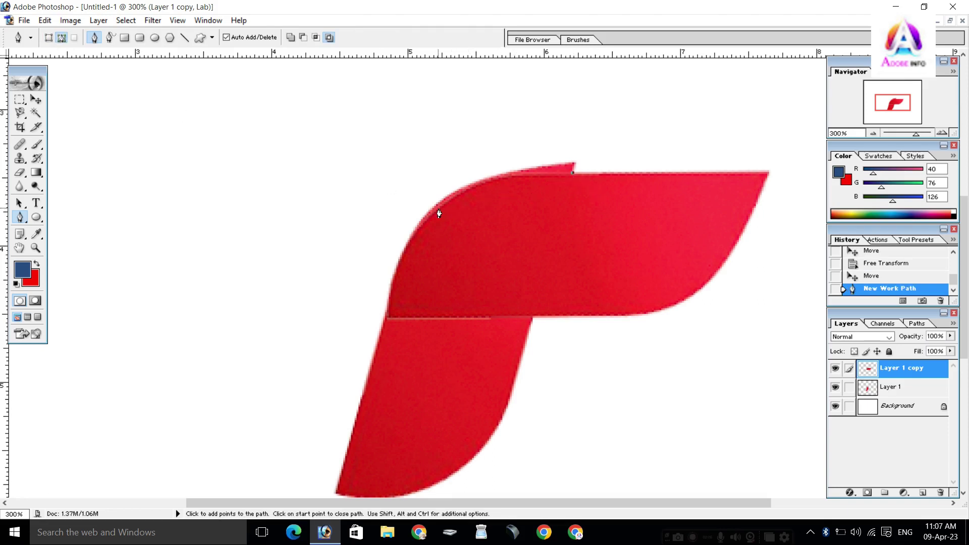
left_click_drag(437, 210, 409, 255)
left_click(437, 214)
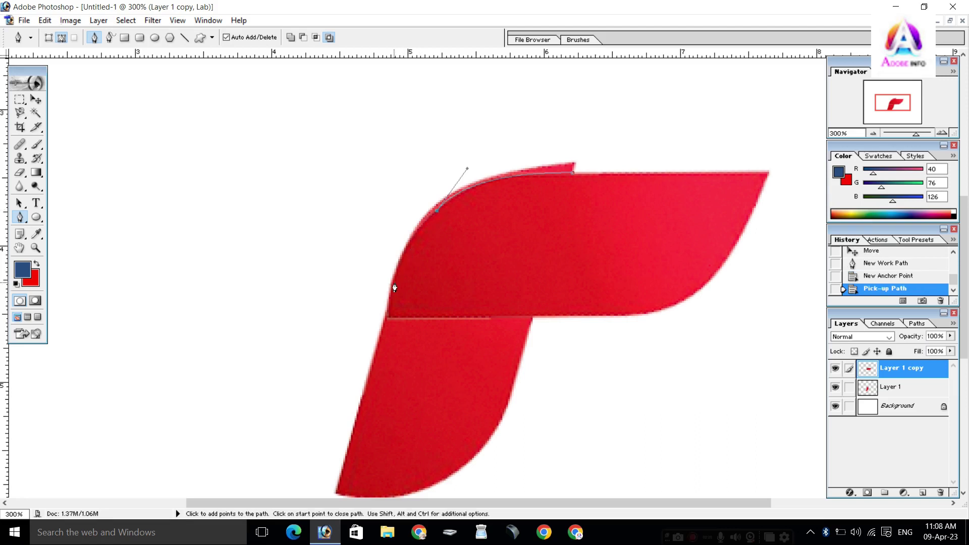
left_click(387, 315)
mouse_move(388, 326)
left_mouse_down()
mouse_move(372, 420)
mouse_move(358, 426)
mouse_move(368, 399)
mouse_move(375, 405)
left_mouse_up()
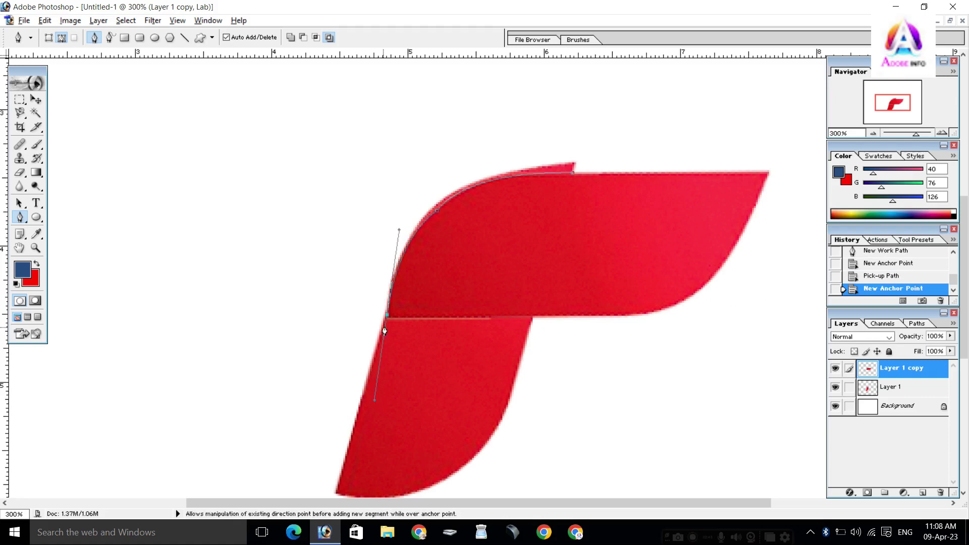
left_click_drag(388, 320, 299, 237)
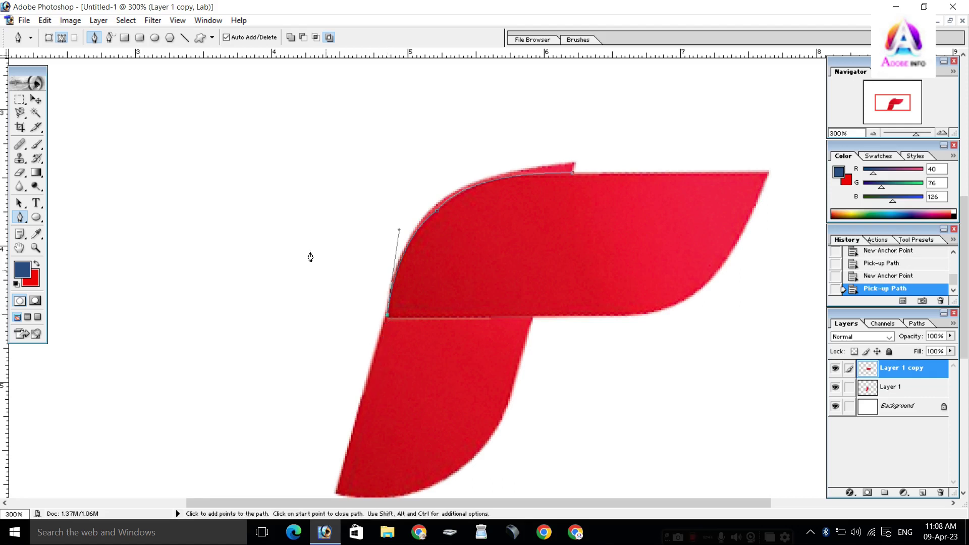
left_click(493, 111)
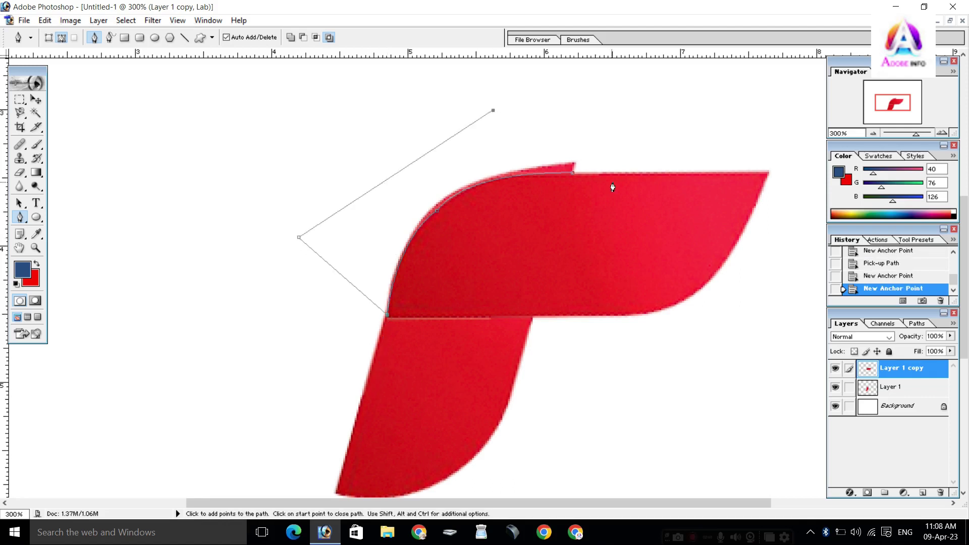
left_click(592, 142)
left_click(573, 173)
right_click(454, 170)
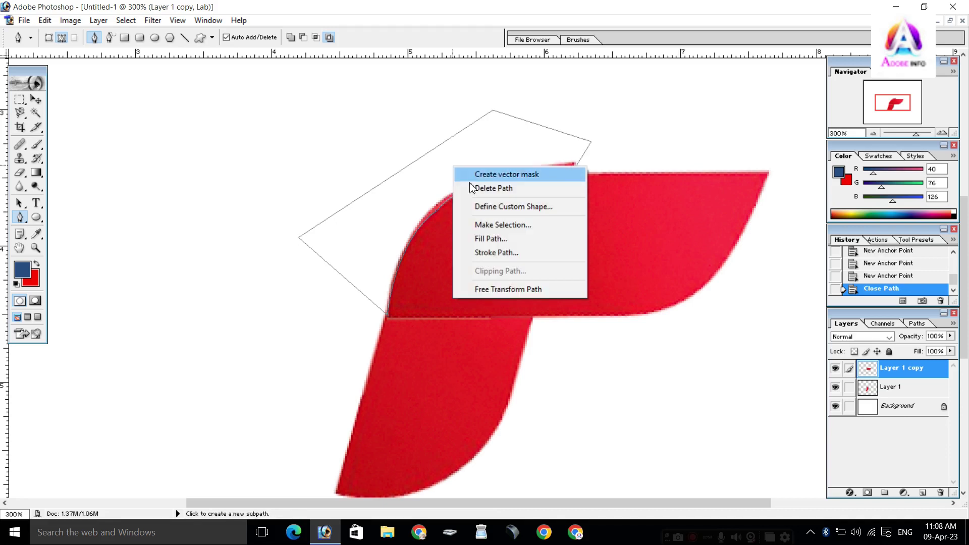
- Convert the path to a selection and delete the protruding tip from Layer 1
left_click(499, 225)
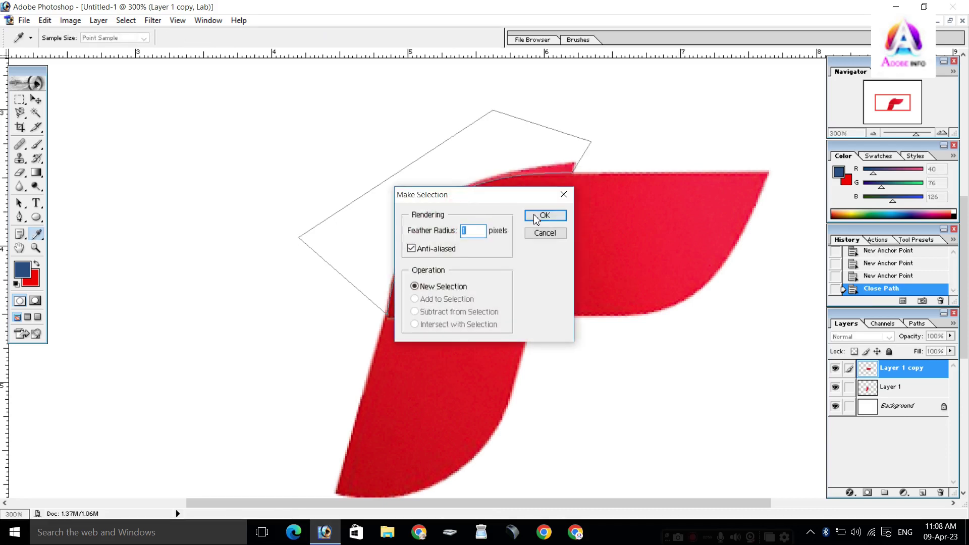
left_click(536, 215)
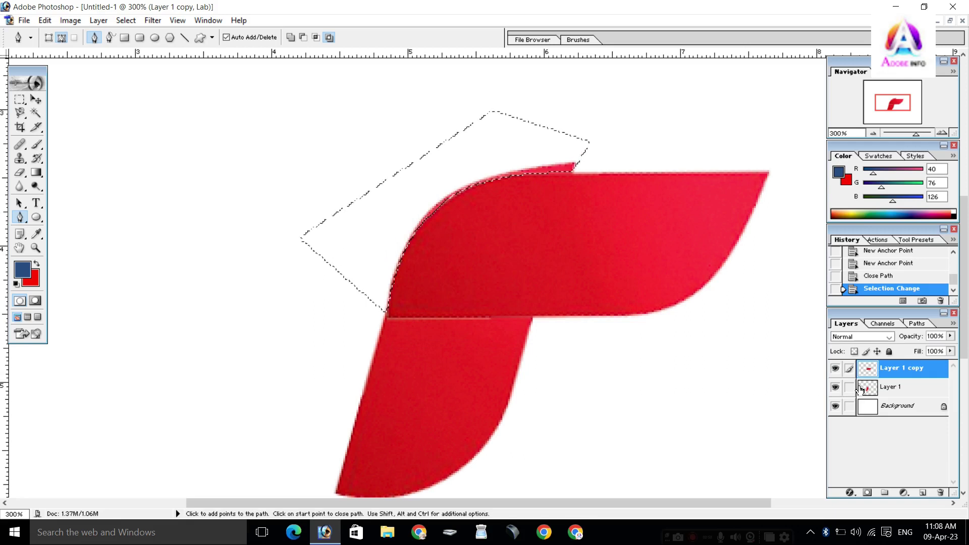
left_click(908, 391)
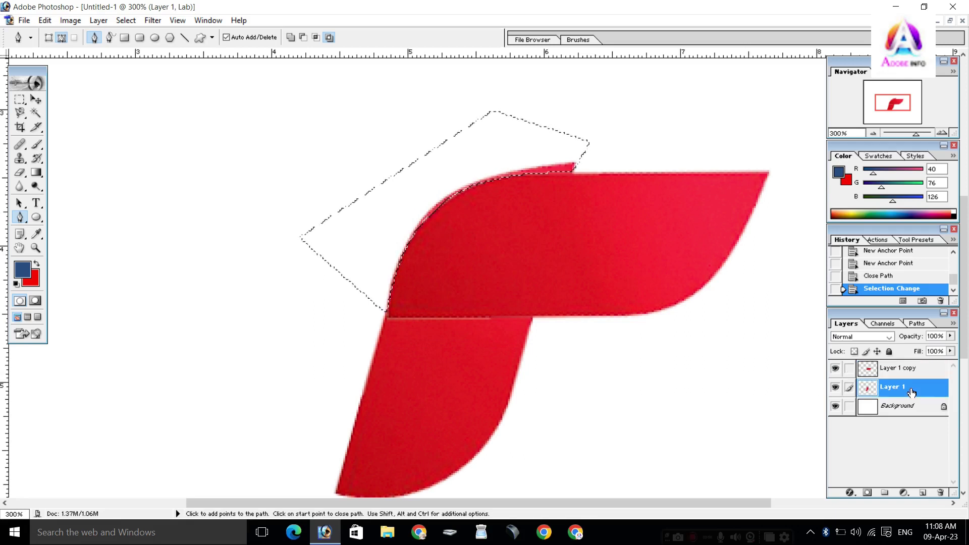
key("Delete")
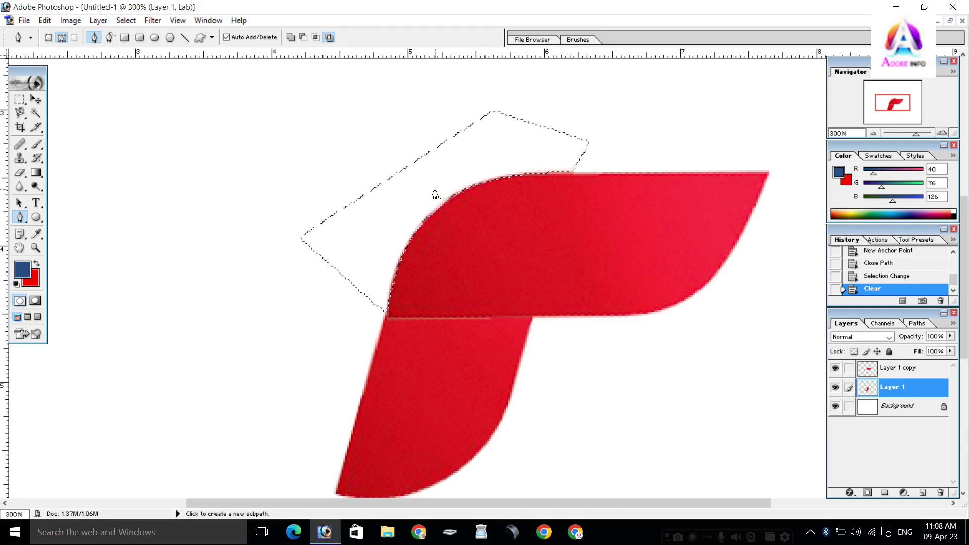
key("ctrl+d")
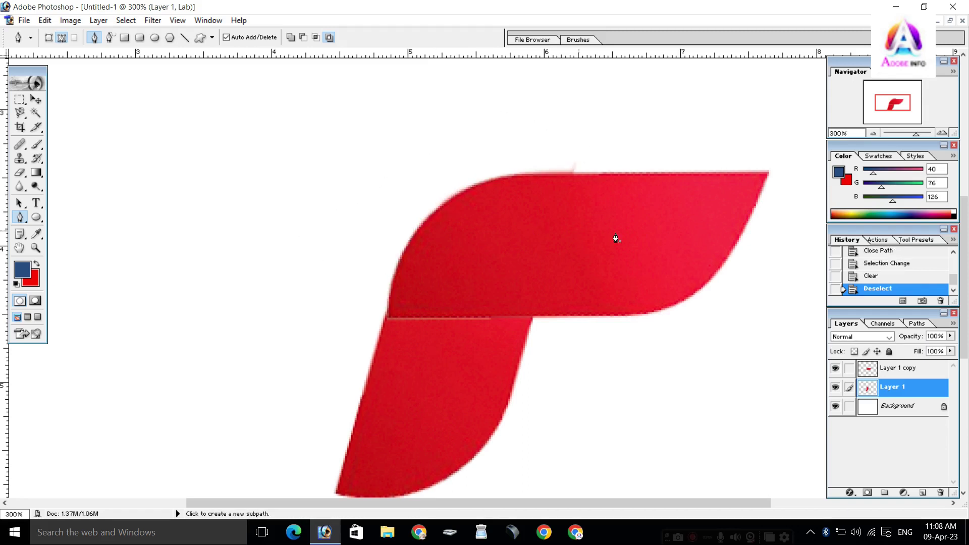
- Zoom out to 100% and Alt-drag the top leaf upward, creating Layer 1 copy 2
left_click(911, 369)
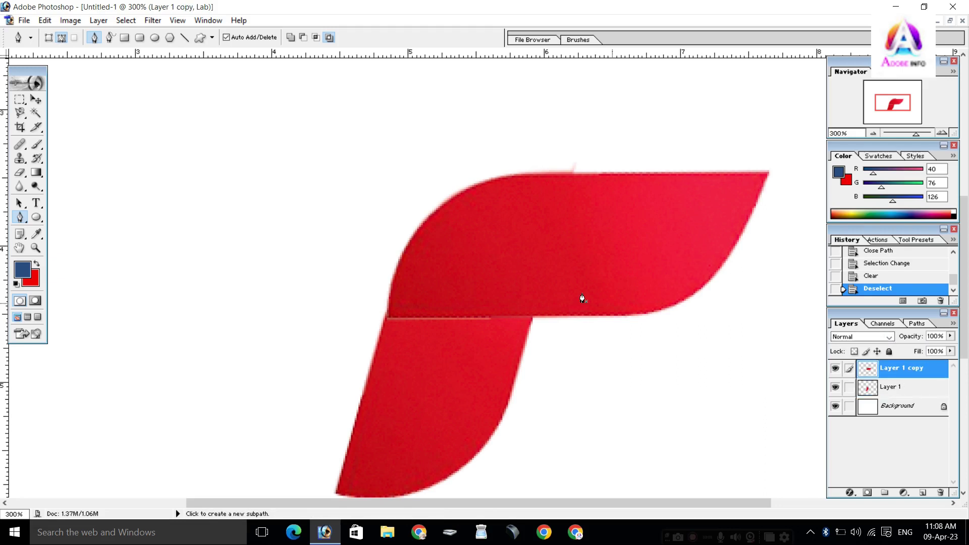
scroll(577, 295, "right", 3)
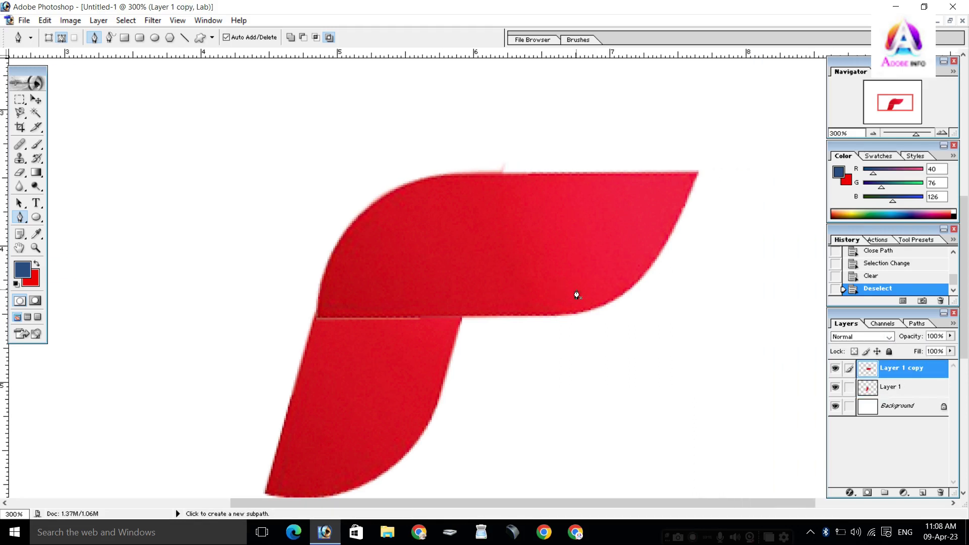
scroll(575, 292, "left", 3)
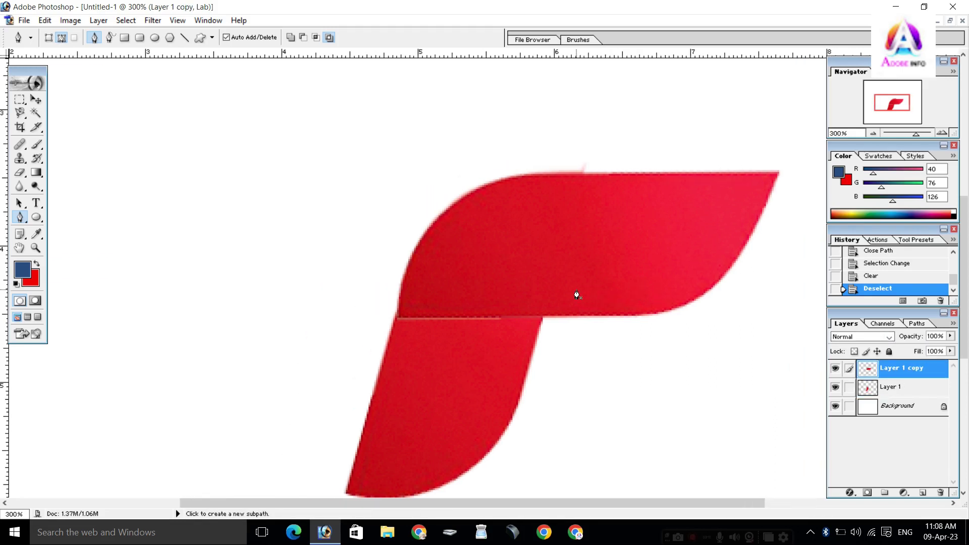
left_click(873, 133)
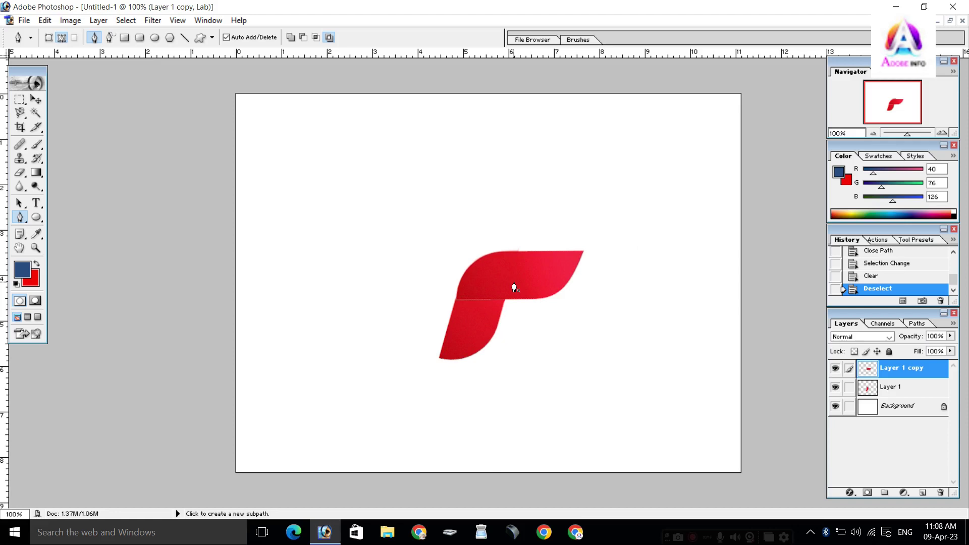
key("v")
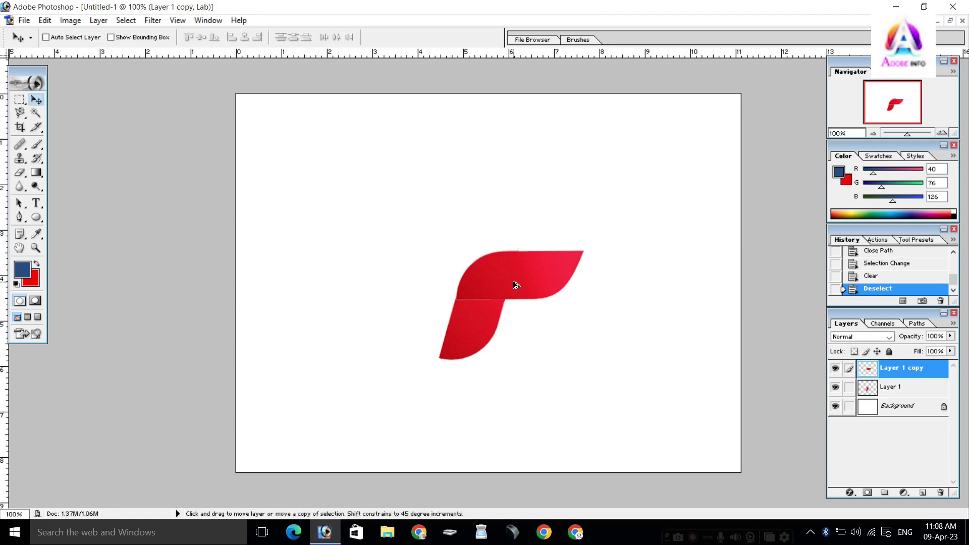
left_click_drag(515, 285, 529, 225)
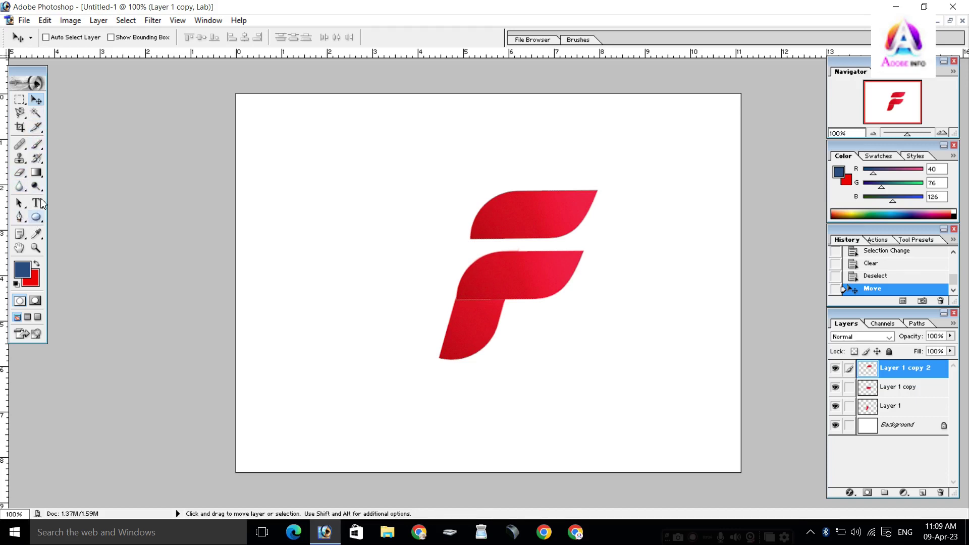
- Select the Dodge tool with a 99 px brush
left_click(36, 187)
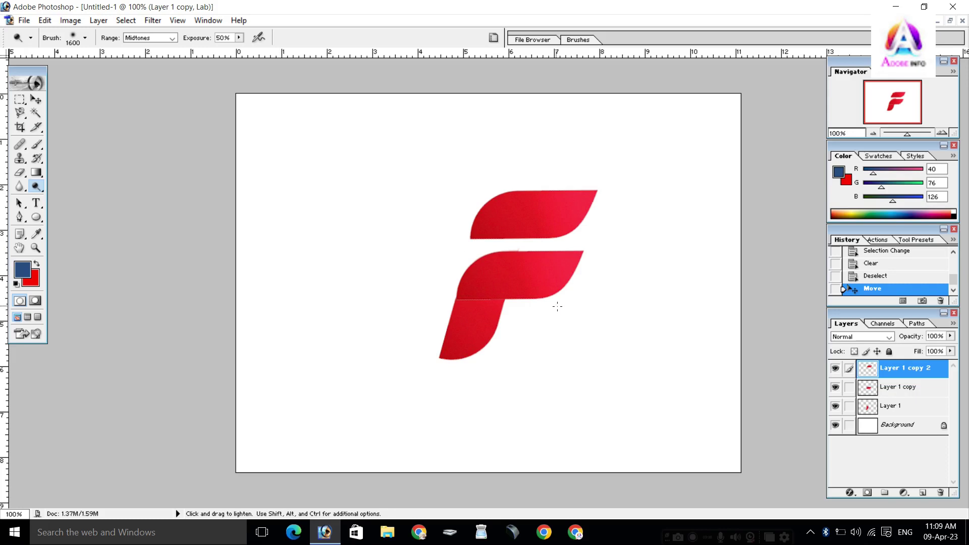
left_click(85, 38)
left_click_drag(80, 72, 79, 75)
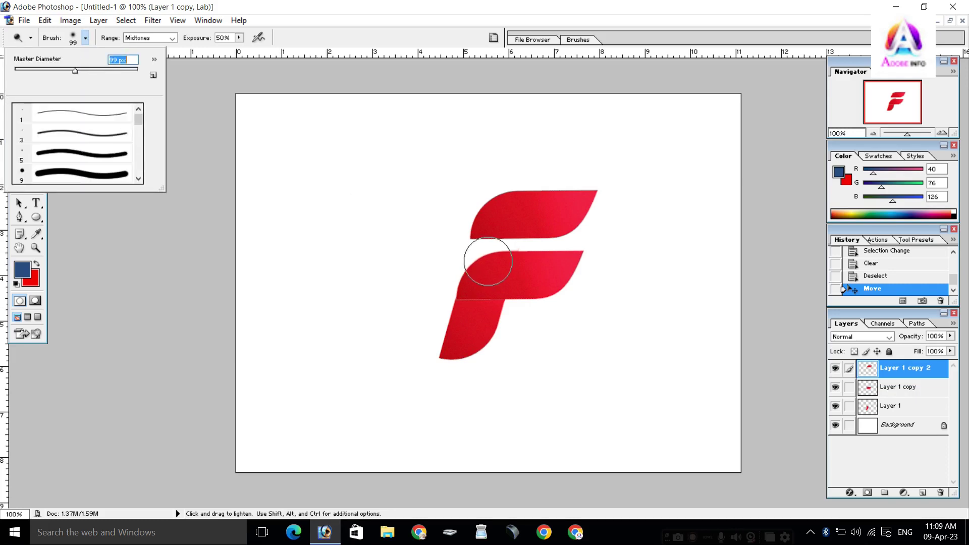
left_click(218, 212)
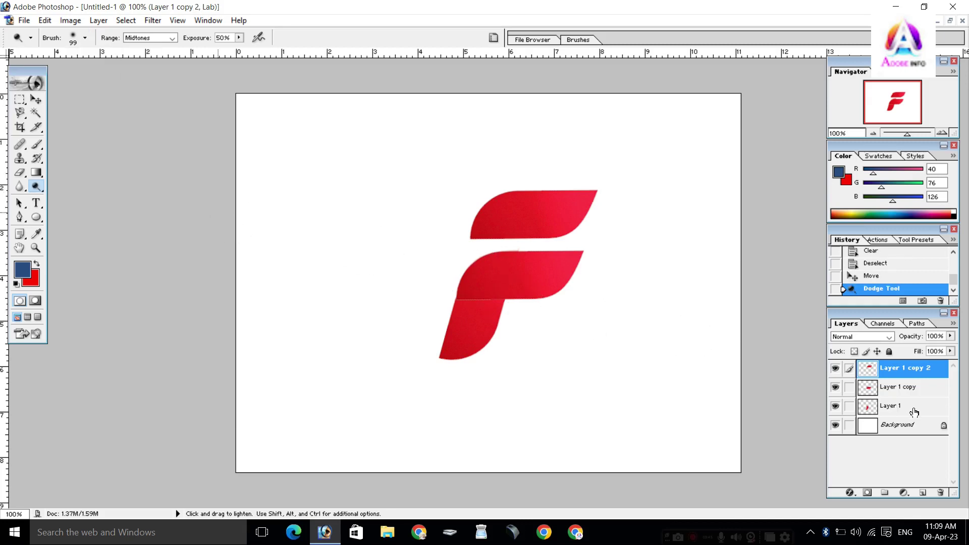
- Dodge highlights onto the lower stem, middle arm and top arm, each on its layer
left_click(899, 409)
left_click_drag(521, 323, 465, 369)
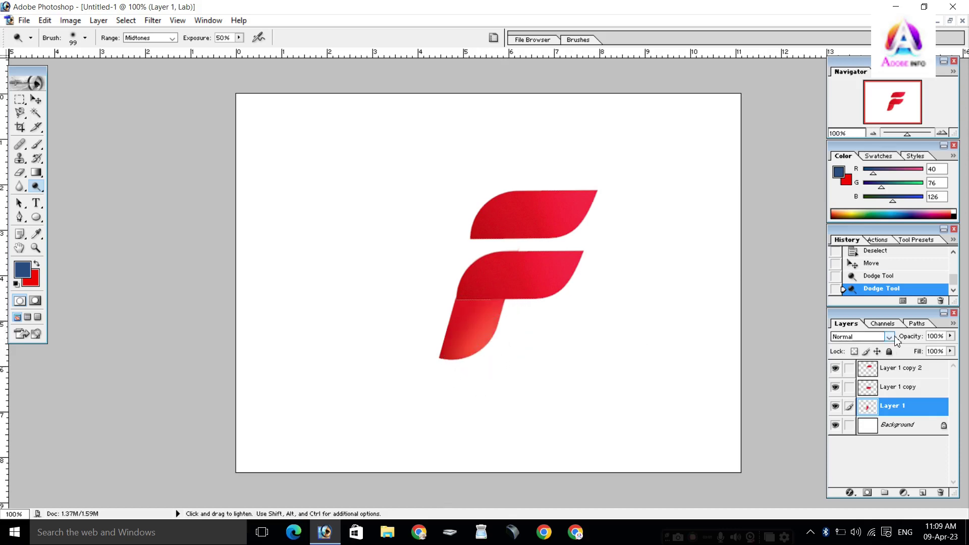
left_click(928, 387)
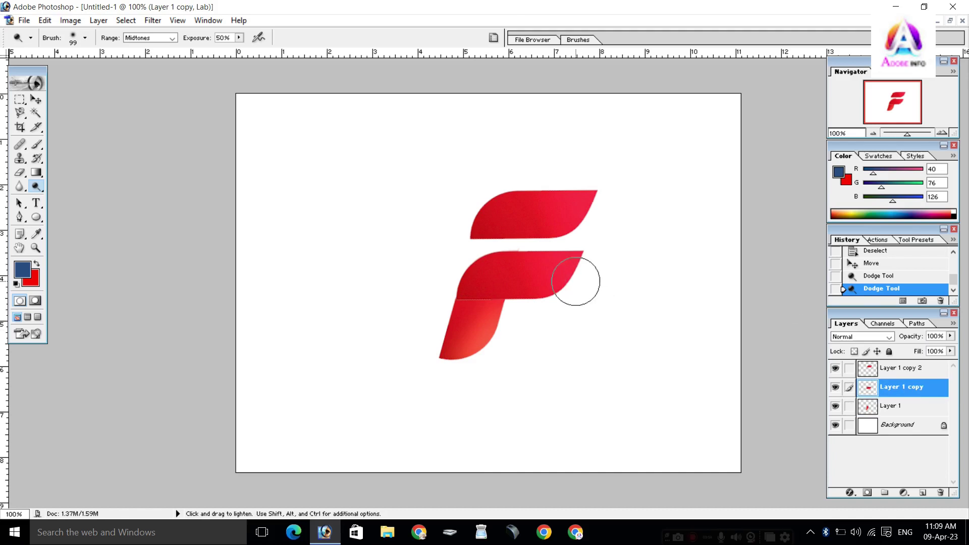
mouse_move(490, 286)
left_mouse_down()
mouse_move(473, 268)
mouse_move(519, 244)
mouse_move(547, 247)
mouse_move(520, 247)
left_mouse_up()
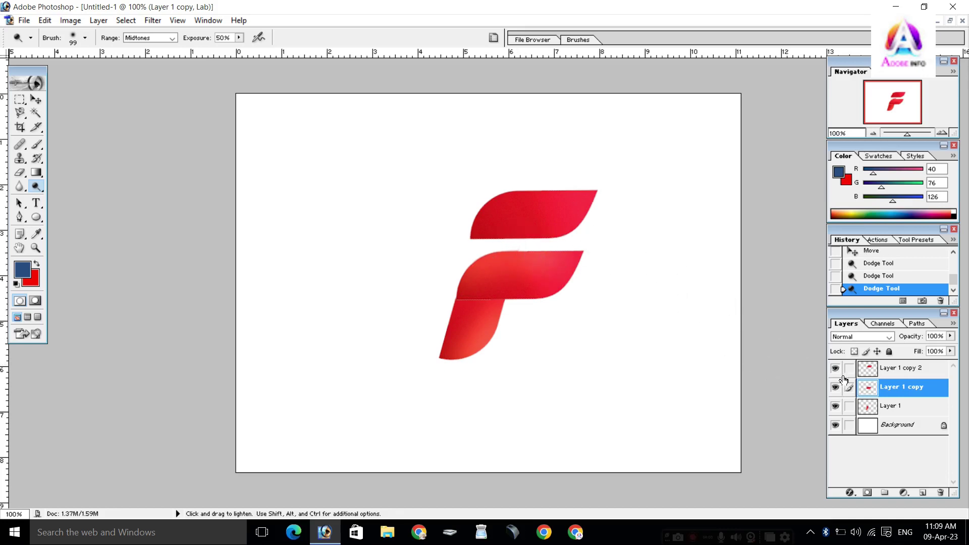
left_click(903, 369)
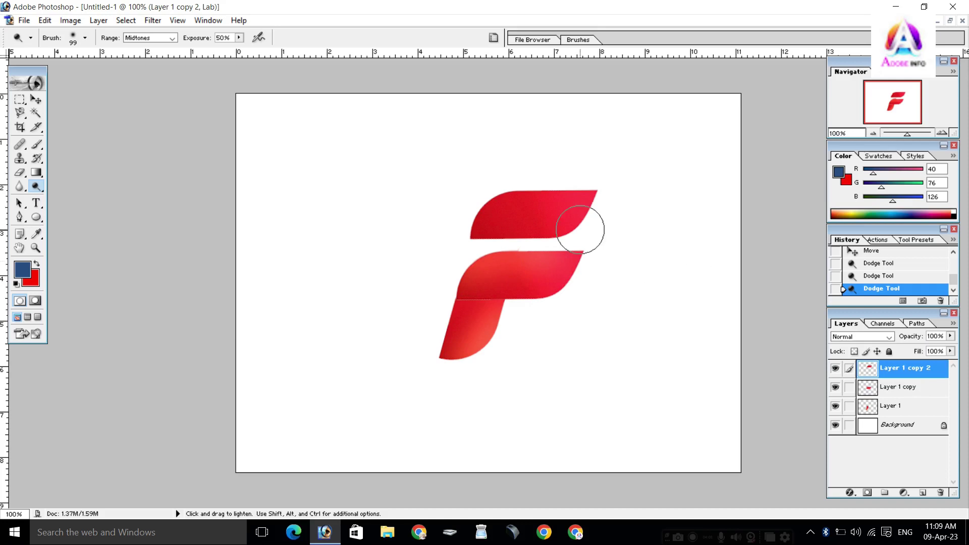
mouse_move(504, 207)
left_mouse_down()
mouse_move(600, 214)
mouse_move(590, 220)
left_mouse_up()
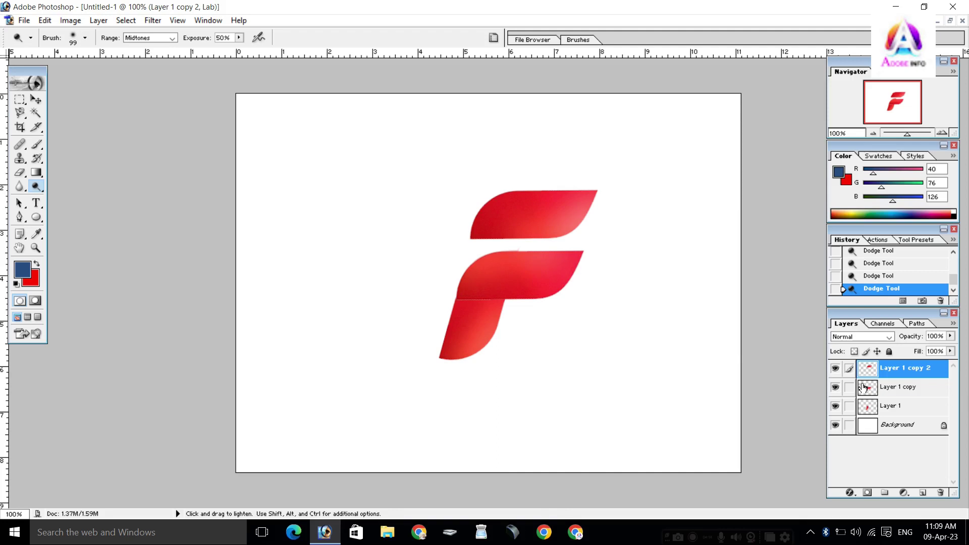
- Merge the leaf layers into a single Layer 1 and drag the F logo up and left
key("ctrl+e")
key("ctrl+e")
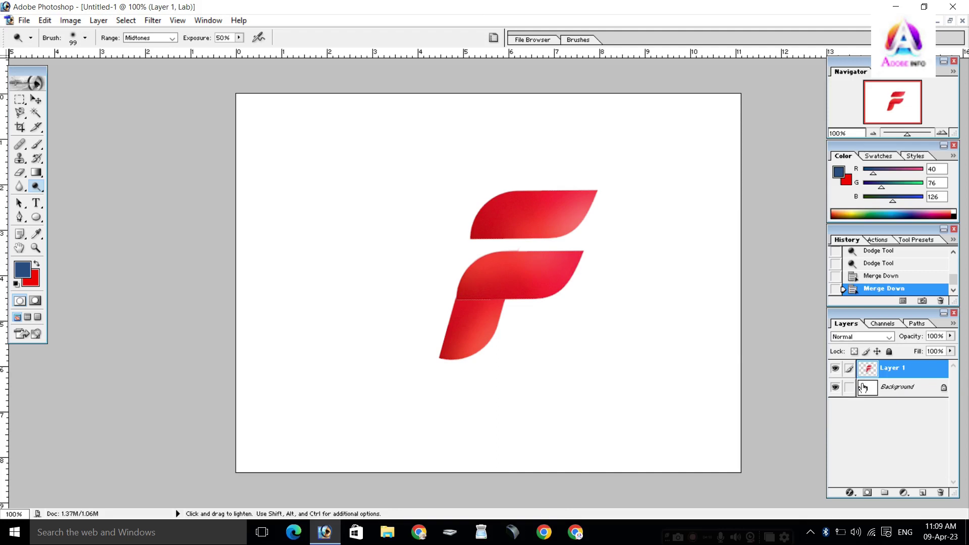
key("v")
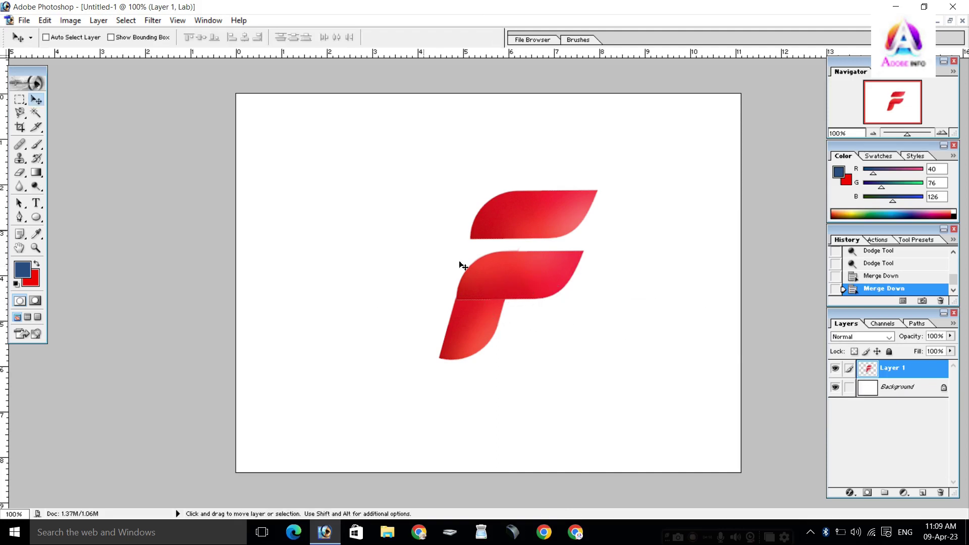
left_click_drag(475, 282, 456, 242)
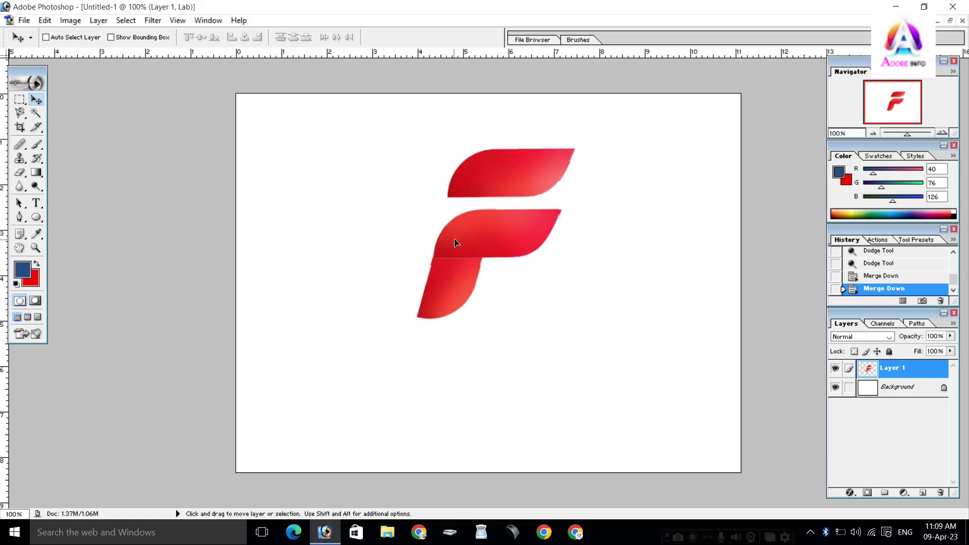
left_click_drag(455, 243, 425, 235)
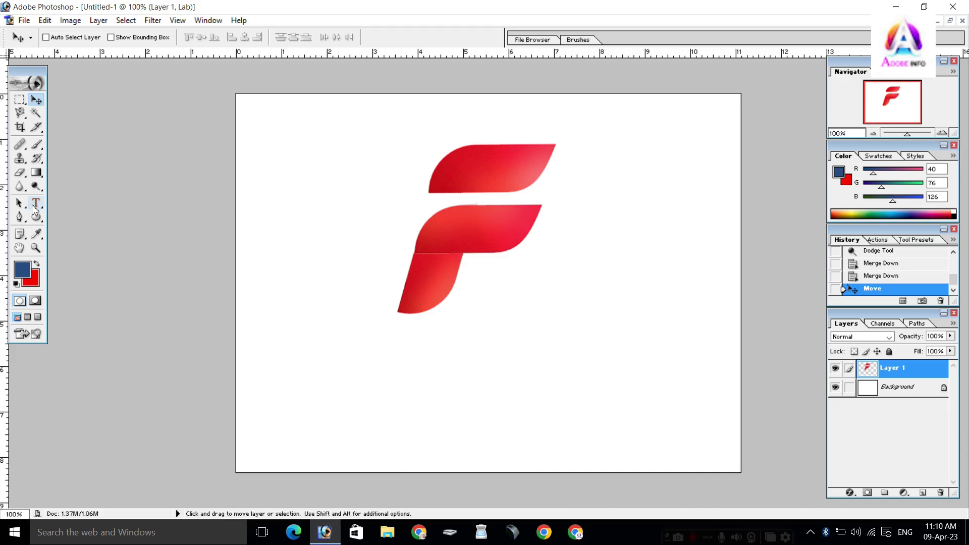
left_click(36, 203)
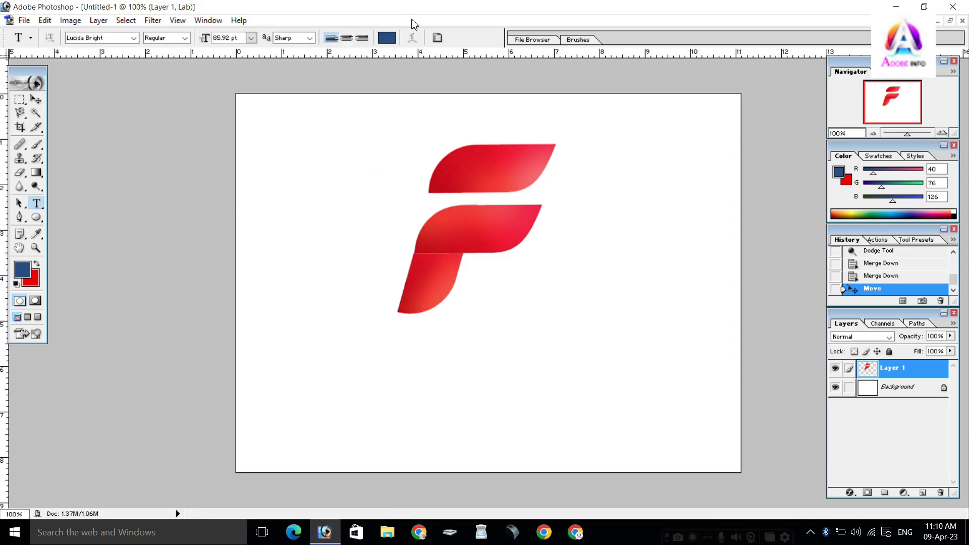
- Set the text colour to the F logo's red by sampling it
left_click(388, 38)
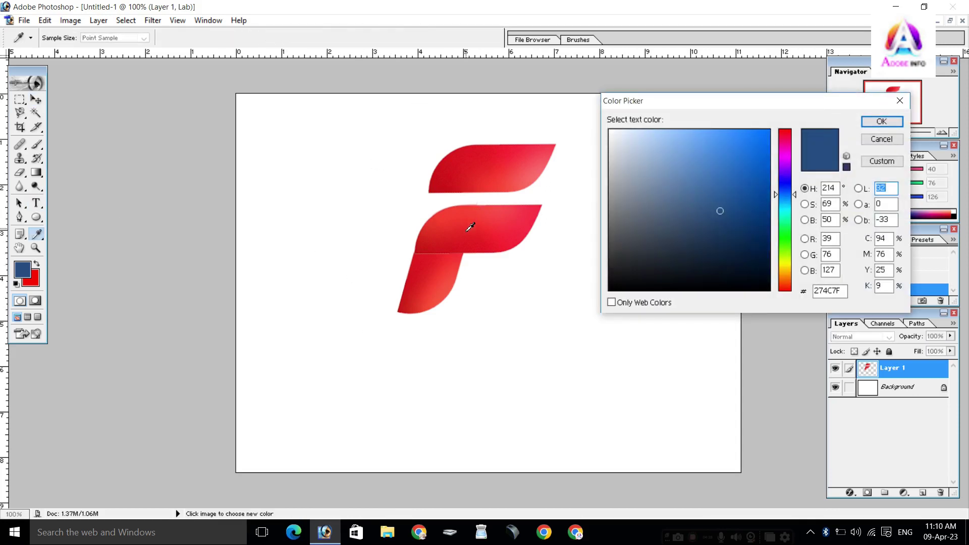
left_click(467, 236)
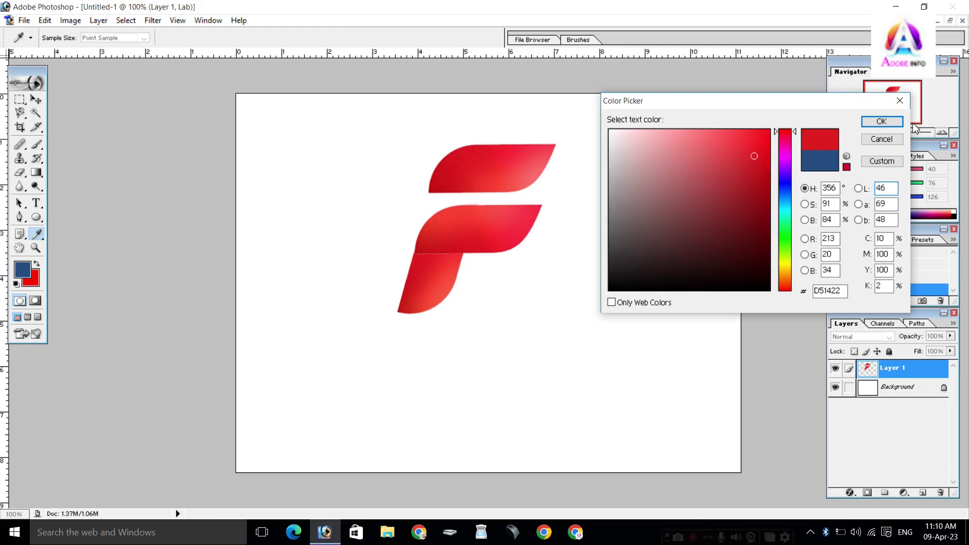
left_click(882, 121)
- Type 'YOUR LOGO' below the F and commit the text
left_click(368, 354)
type("y")
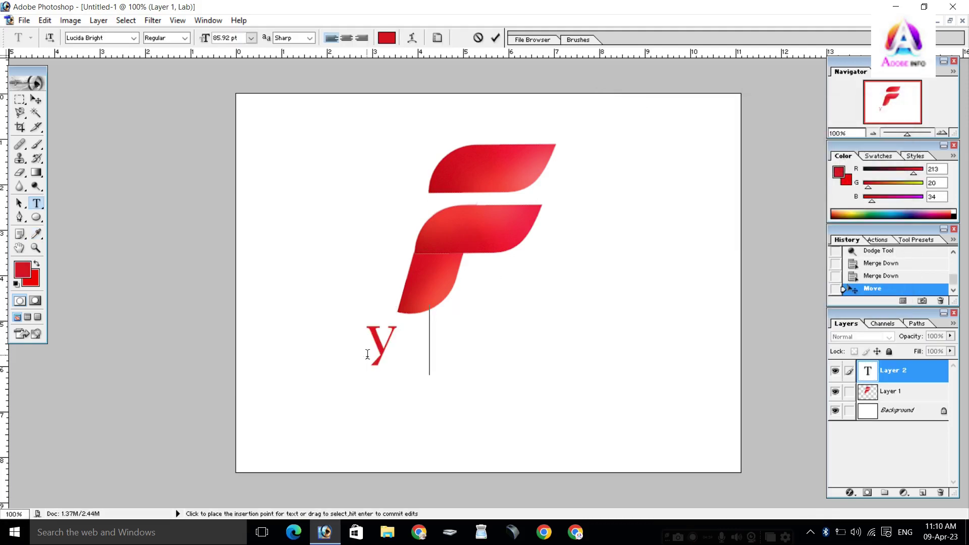
type("o")
key("BackSpace")
key("BackSpace")
type("YO")
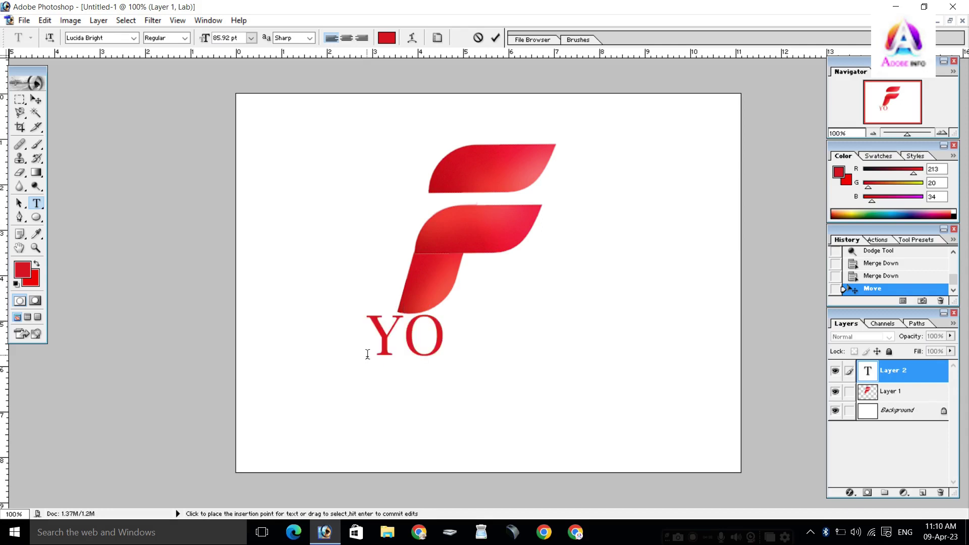
type("UR LO")
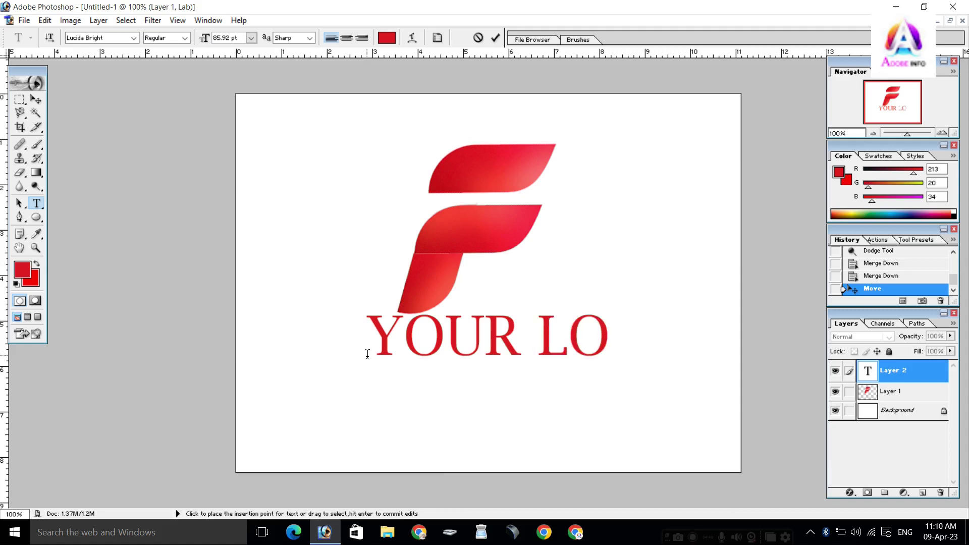
type("GO")
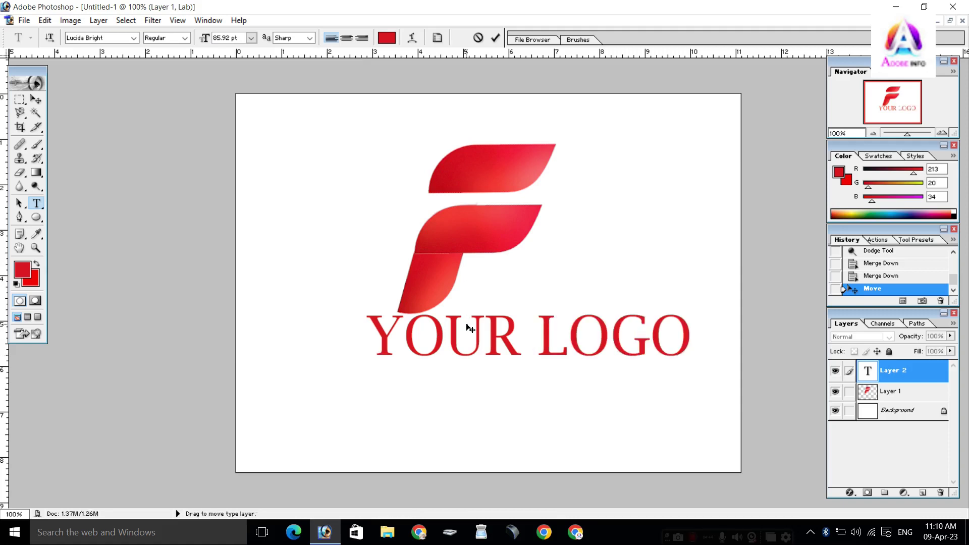
key("ctrl+Return")
- Shift the YOUR LOGO text left and down, then centre the F (Layer 1) above it
key("v")
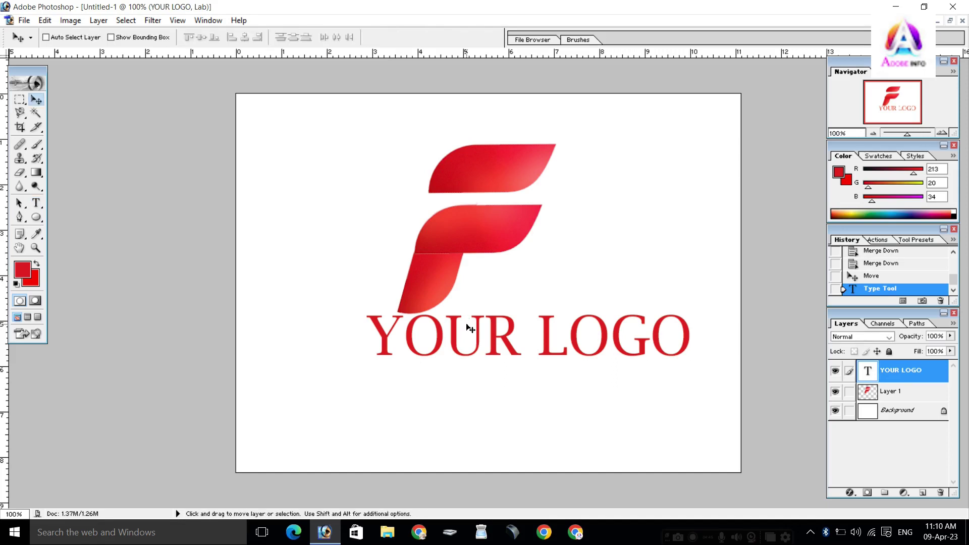
left_click_drag(470, 328, 414, 340)
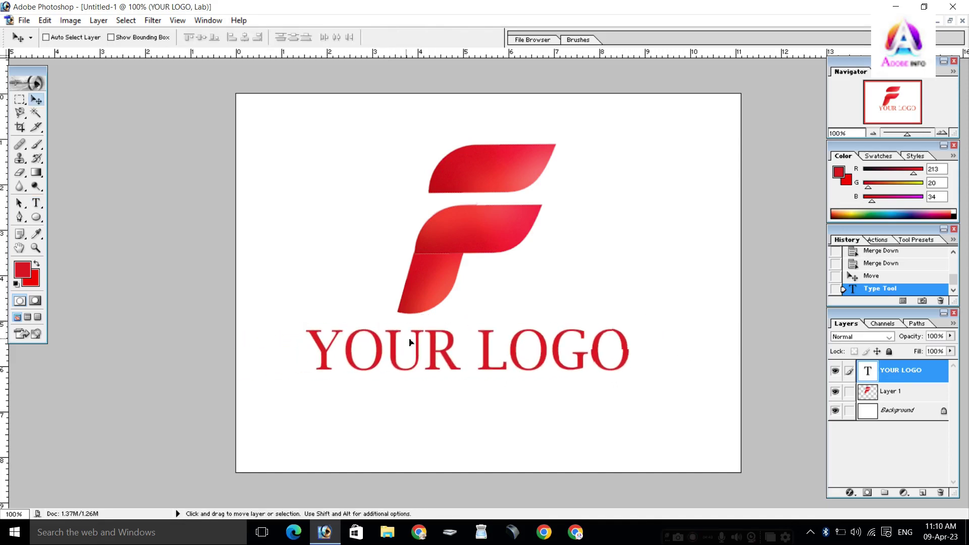
left_click_drag(414, 340, 420, 340)
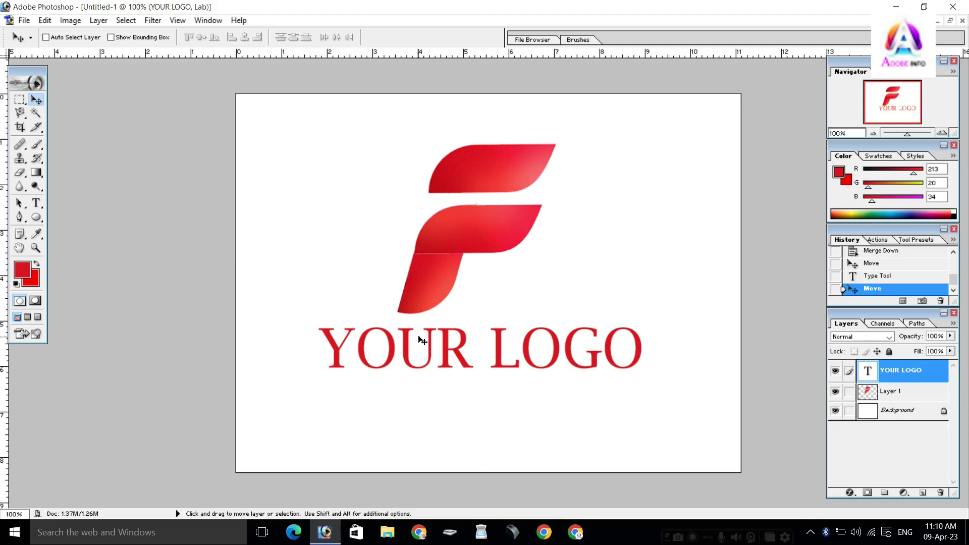
left_click(929, 393)
left_click_drag(458, 310, 477, 305)
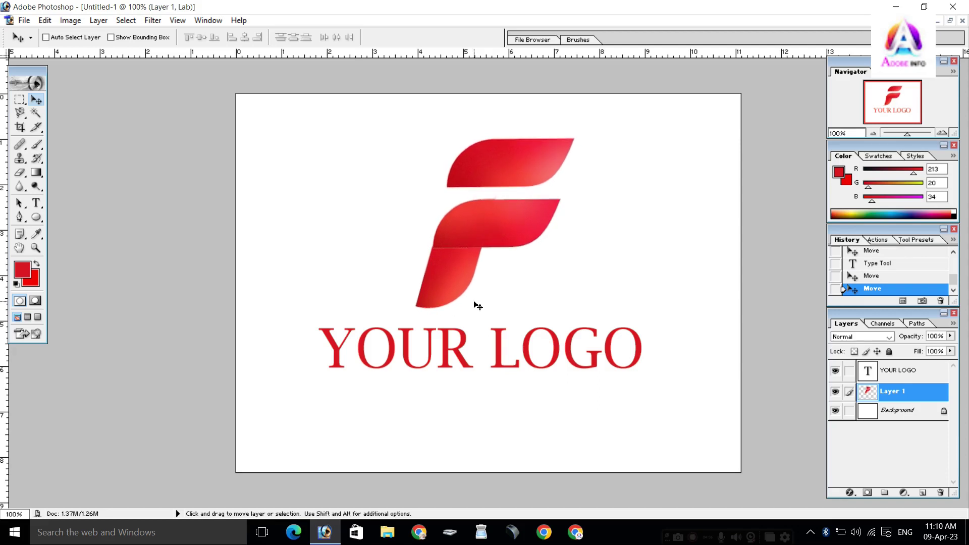